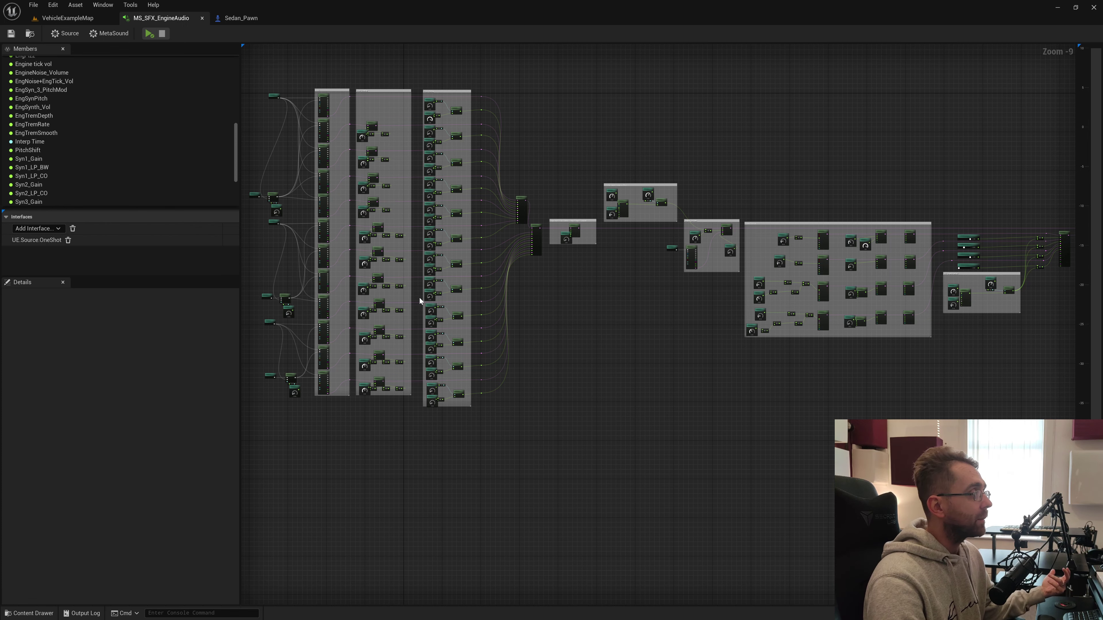
Review the Sedan_Pawn blueprint's viewport and engine audio event graph, then test drive the car.
mouse_move(728, 303)
right_mouse_down()
mouse_move(667, 295)
mouse_move(711, 303)
right_mouse_up()
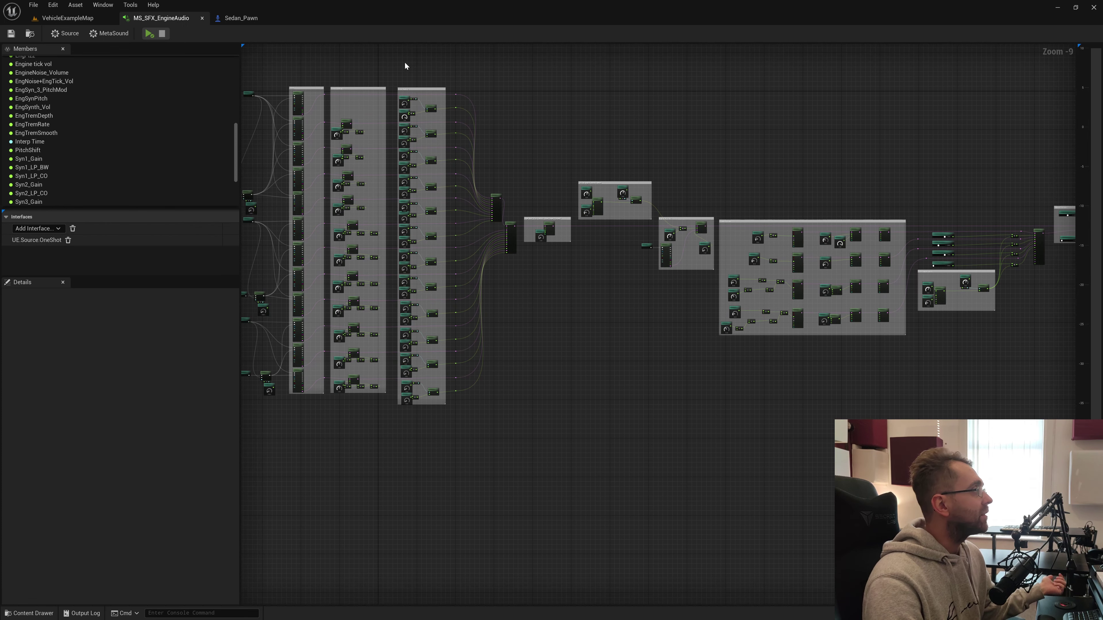
left_click(258, 20)
left_click(183, 50)
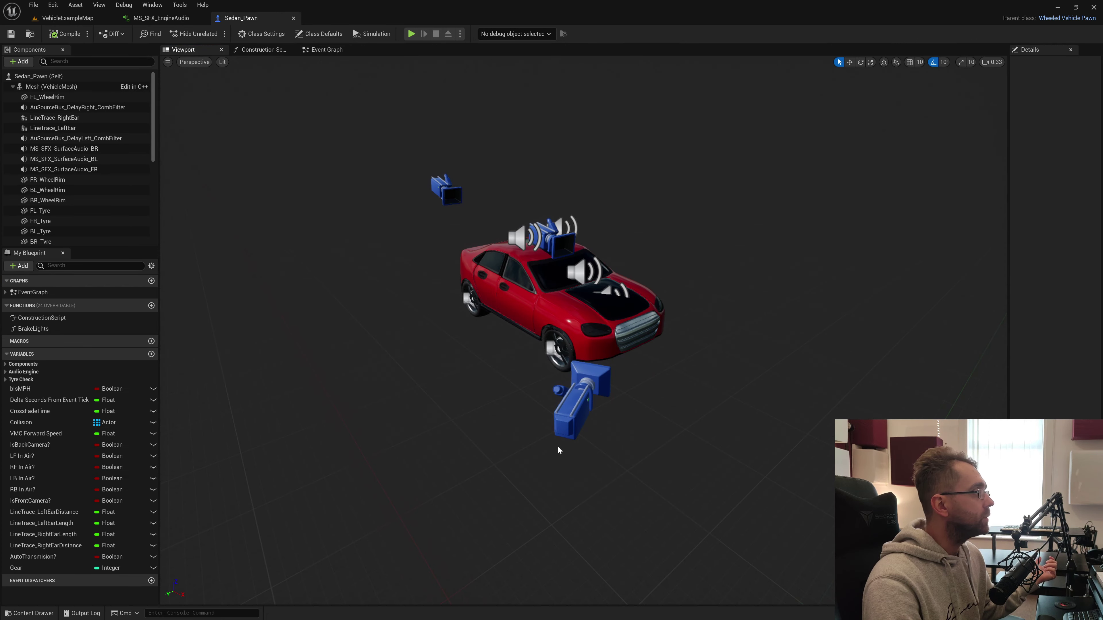
left_click(327, 49)
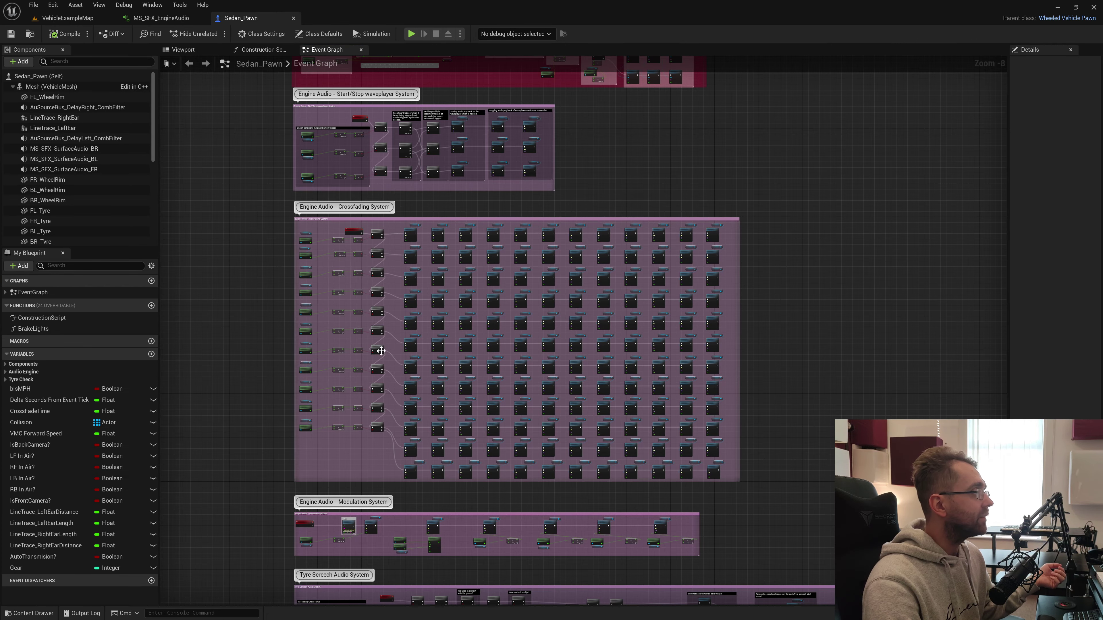
left_click_drag(347, 173, 760, 551)
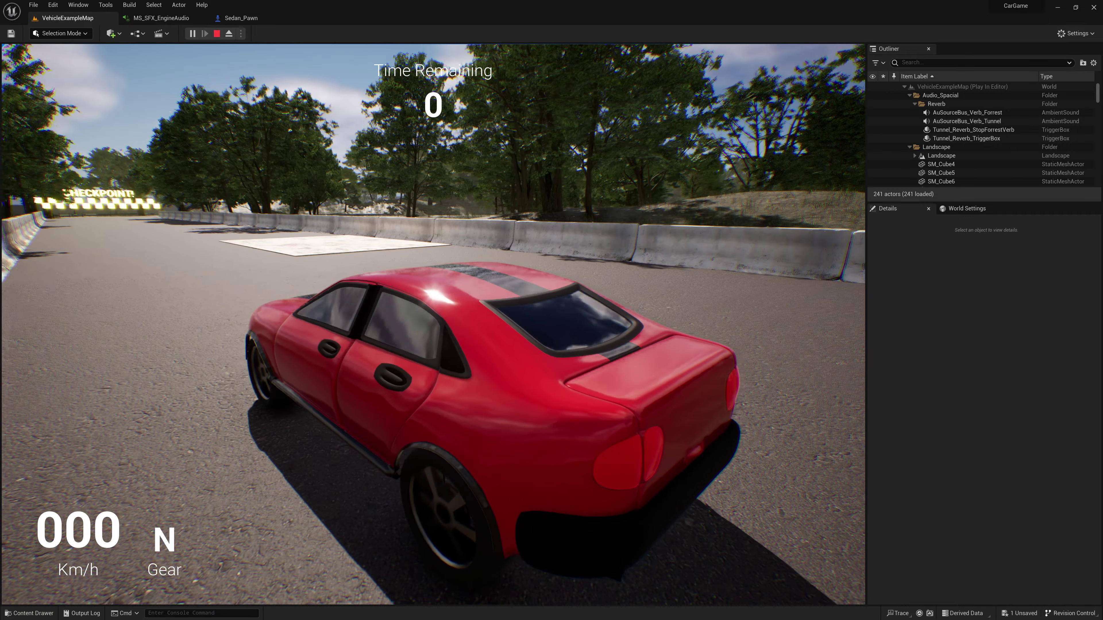
key("w")
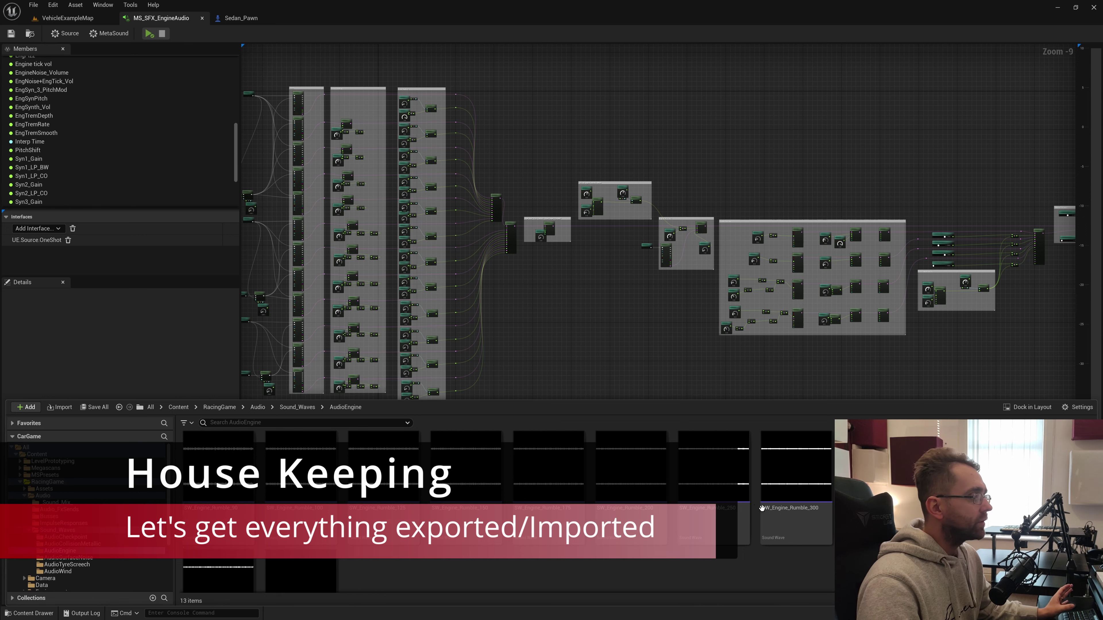
scroll(195, 580, "down", 2)
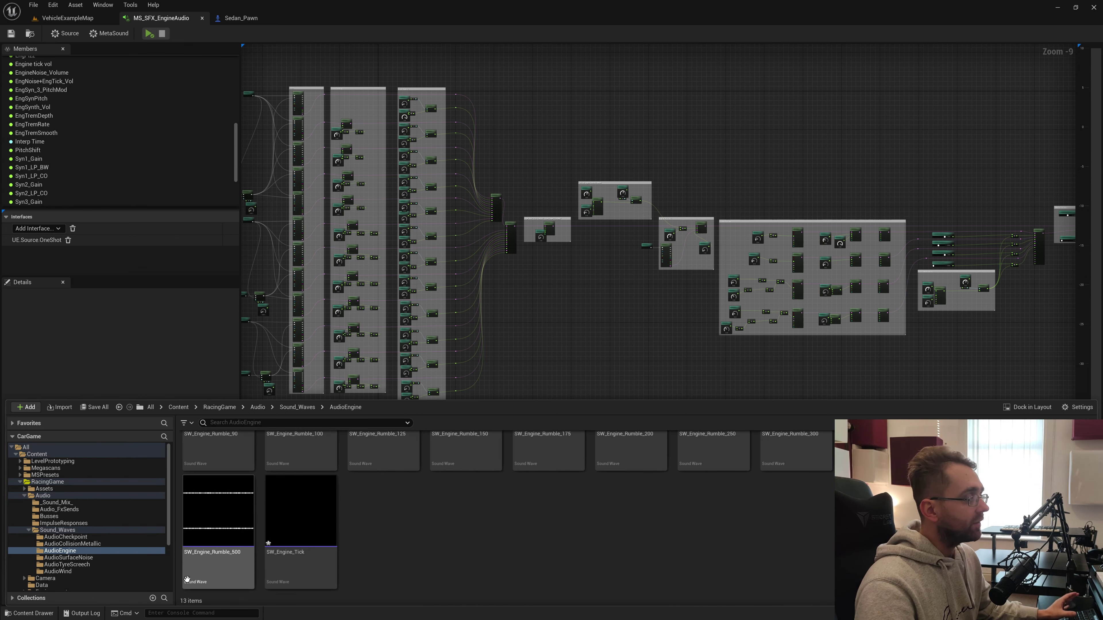
scroll(226, 516, "up", 2)
left_click(226, 516)
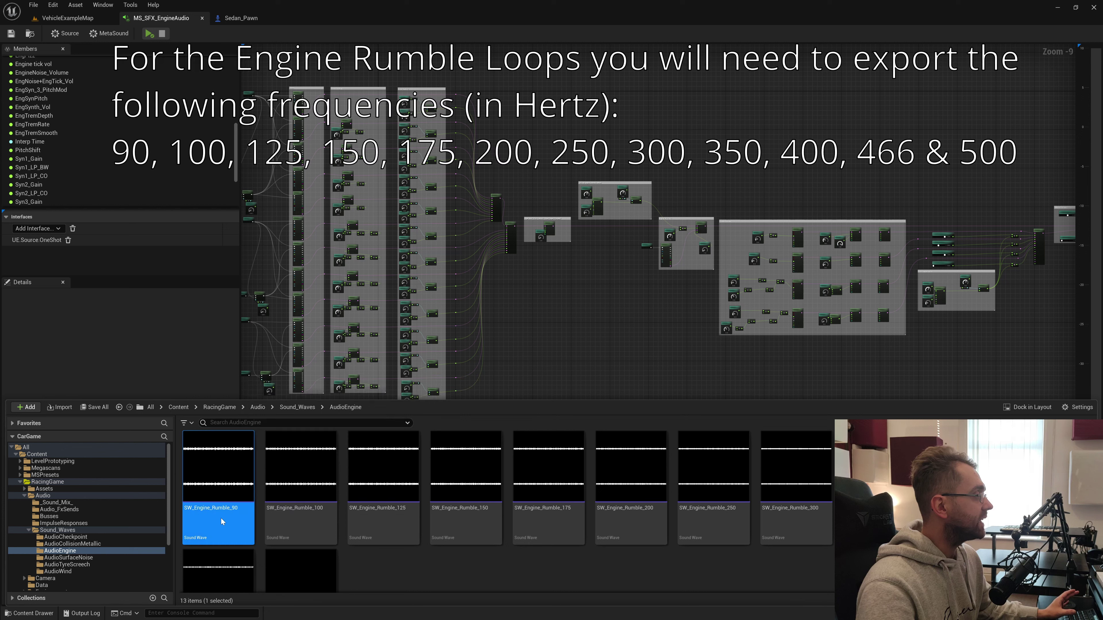
left_click(304, 518)
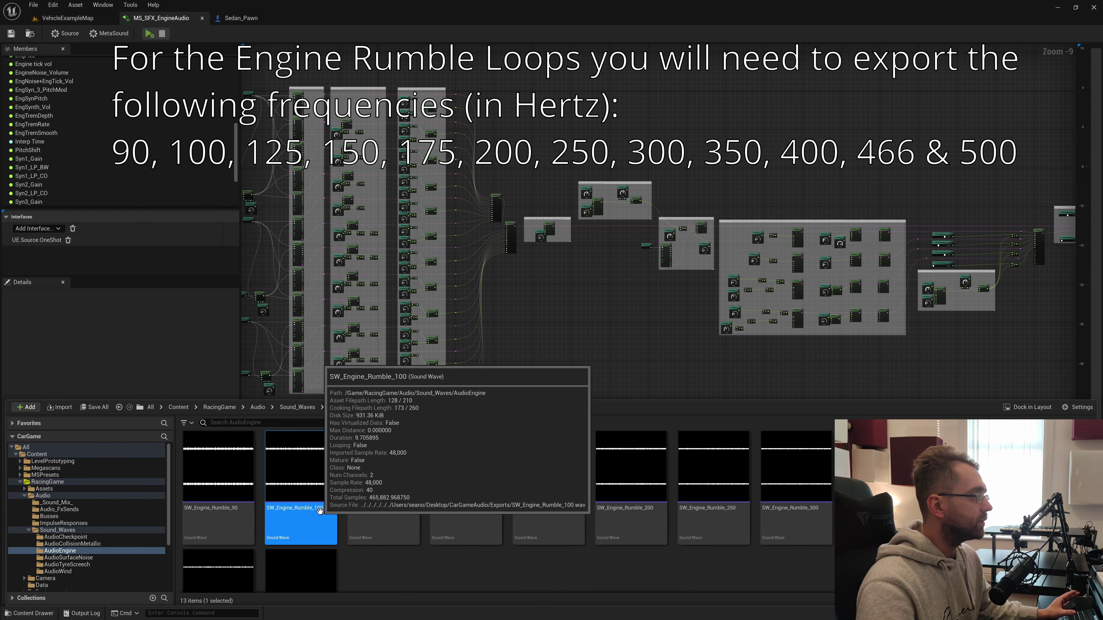
left_click(406, 520)
left_click(480, 519)
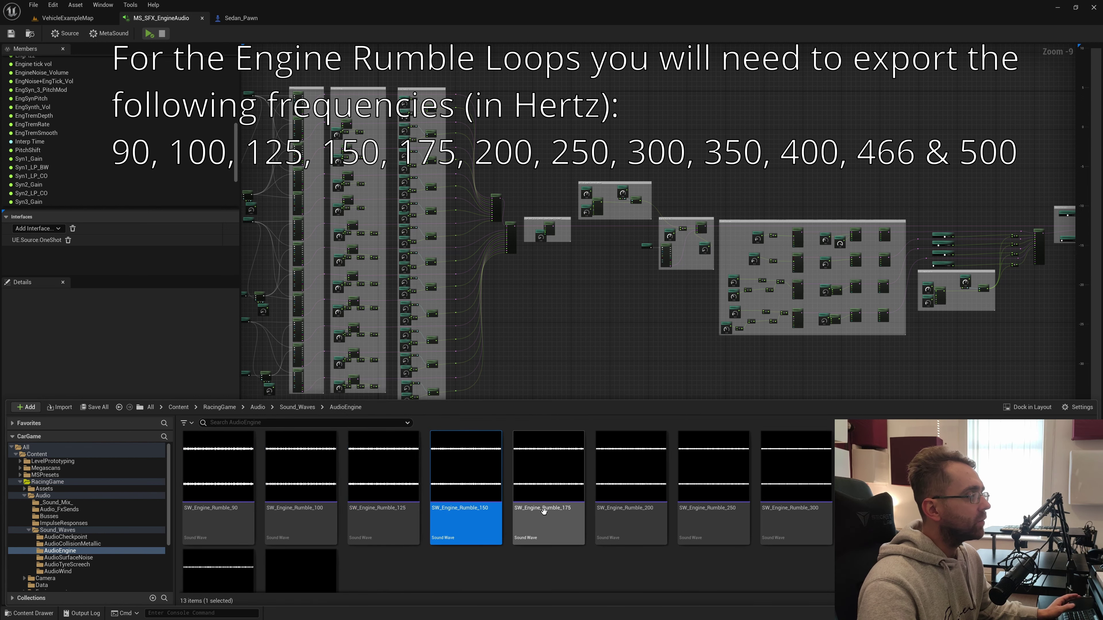
left_click(563, 519)
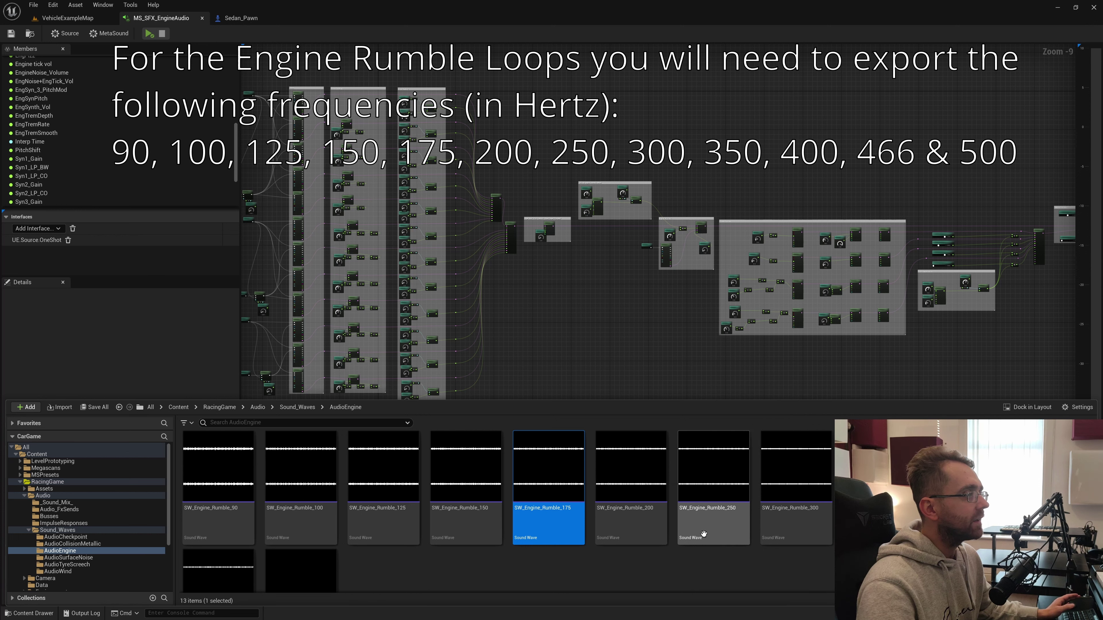
scroll(315, 565, "down", 2)
left_click(240, 564)
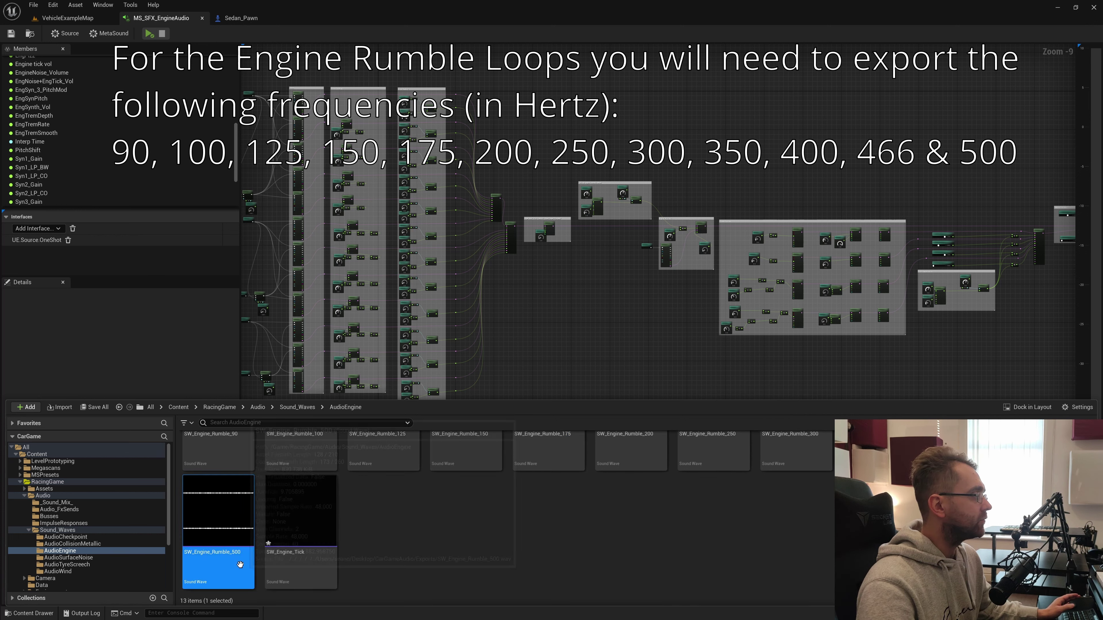
scroll(240, 564, "up", 2)
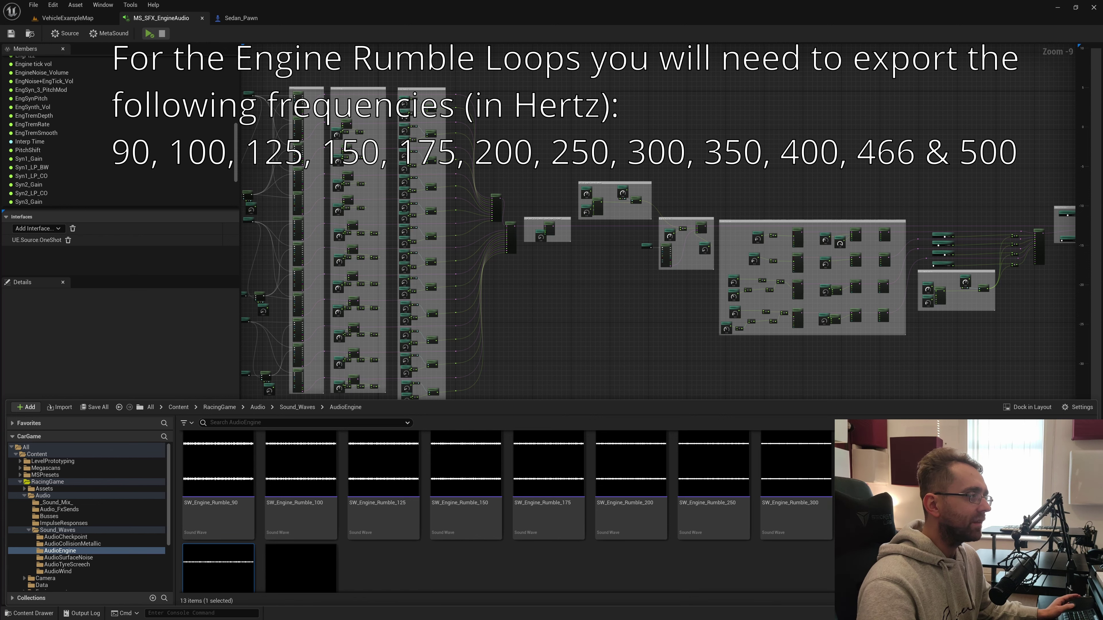
scroll(511, 532, "down", 2)
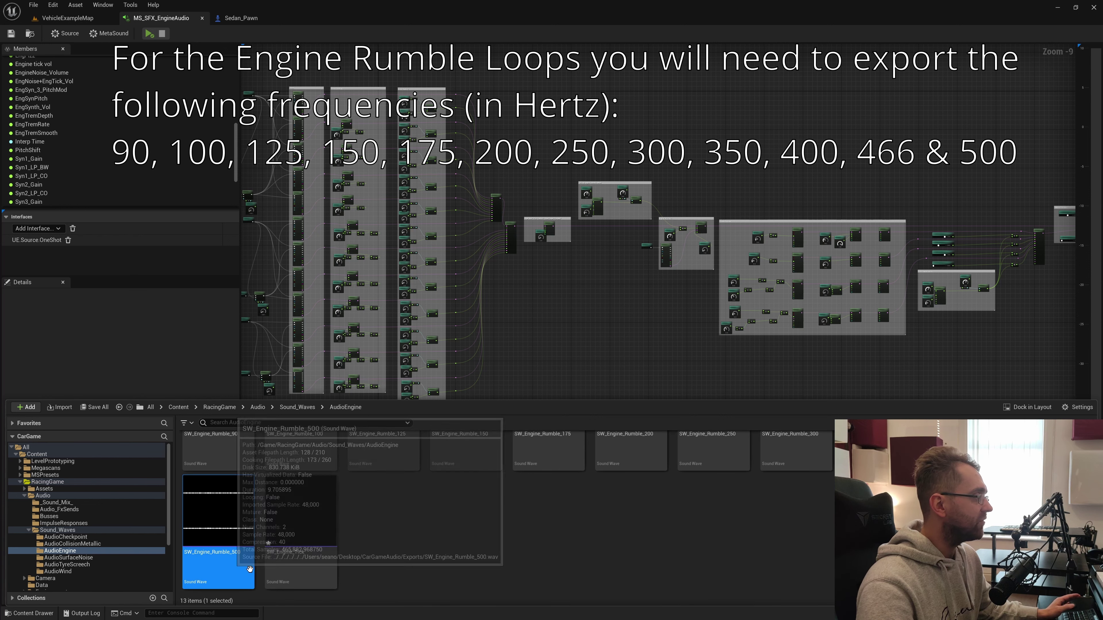
left_click(313, 564)
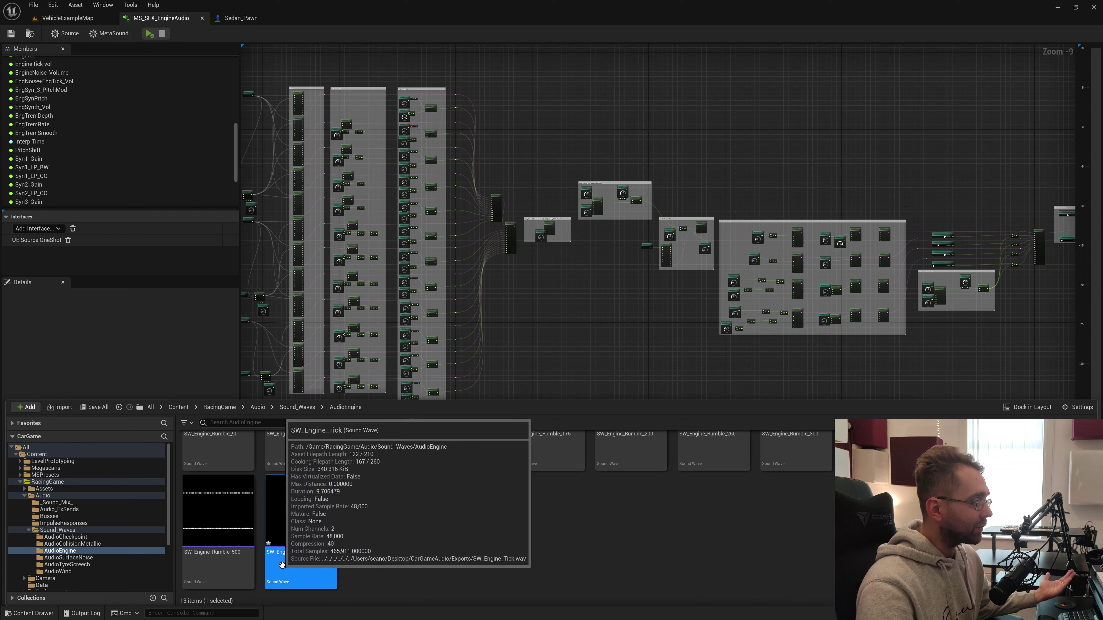
mouse_move(315, 563)
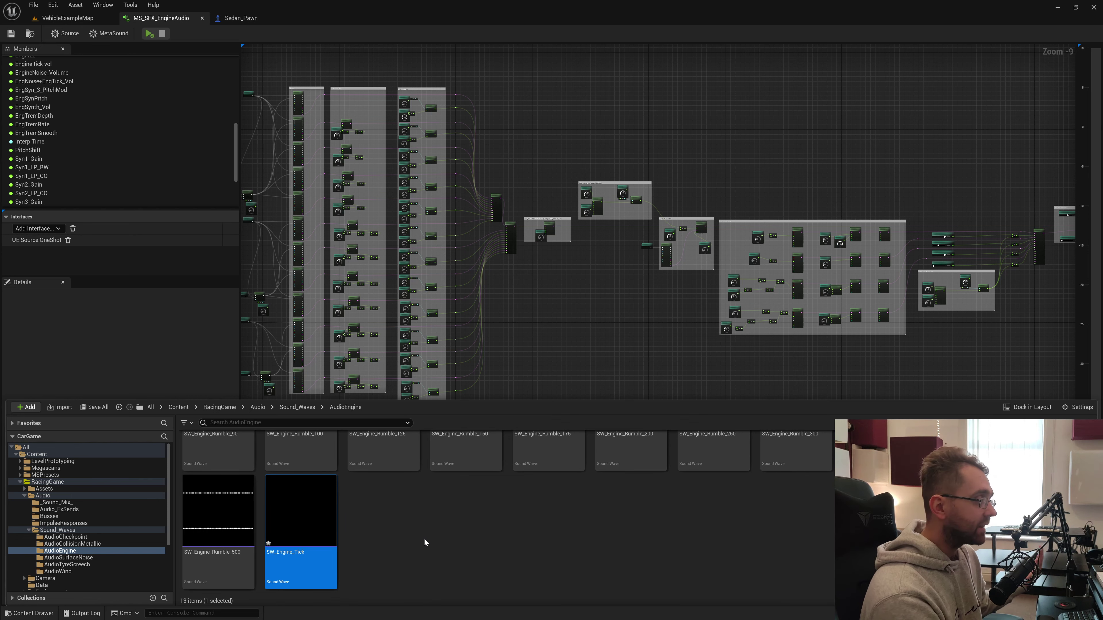
Zoom to the Engine_Rumble_01 BrownNoise event and switch off Snap Heap's LFO Table modulation.
key("alt+Tab")
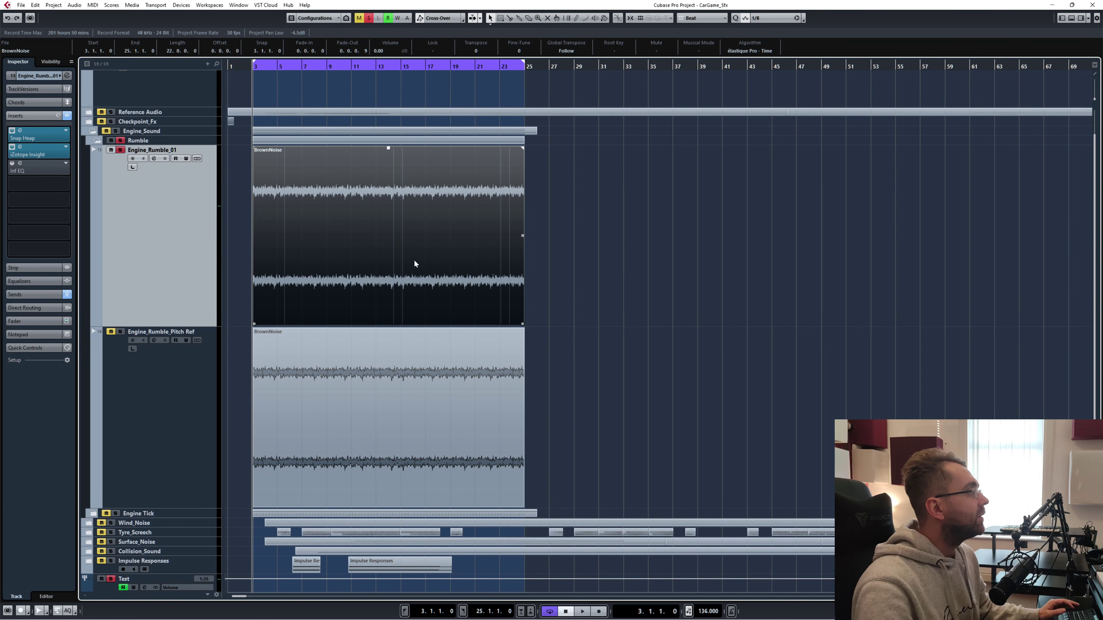
left_click_drag(607, 235, 262, 211)
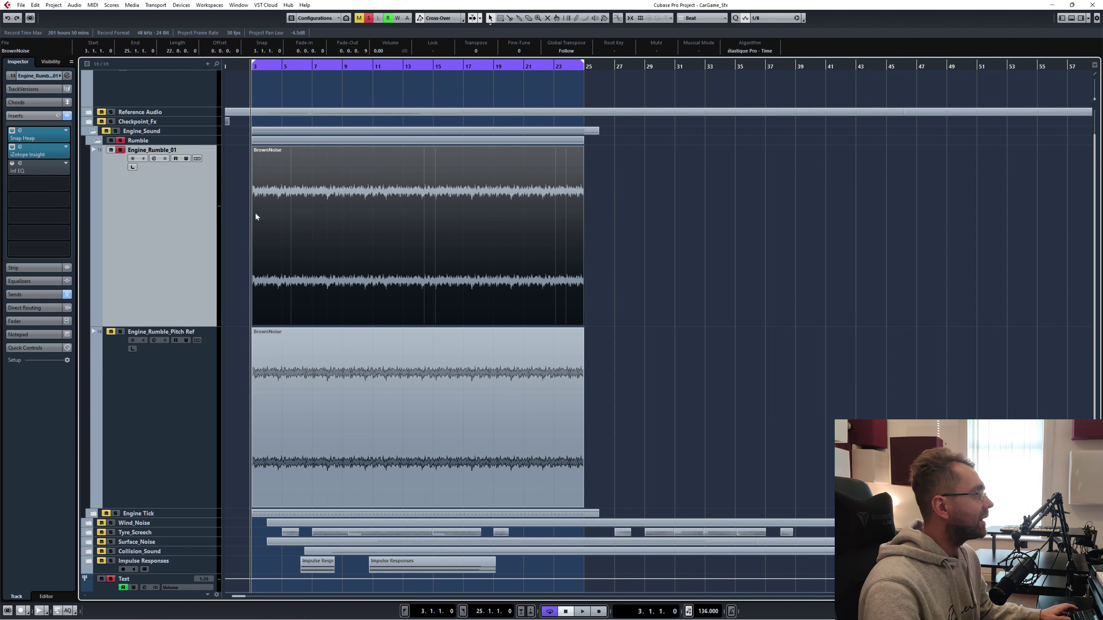
key("h")
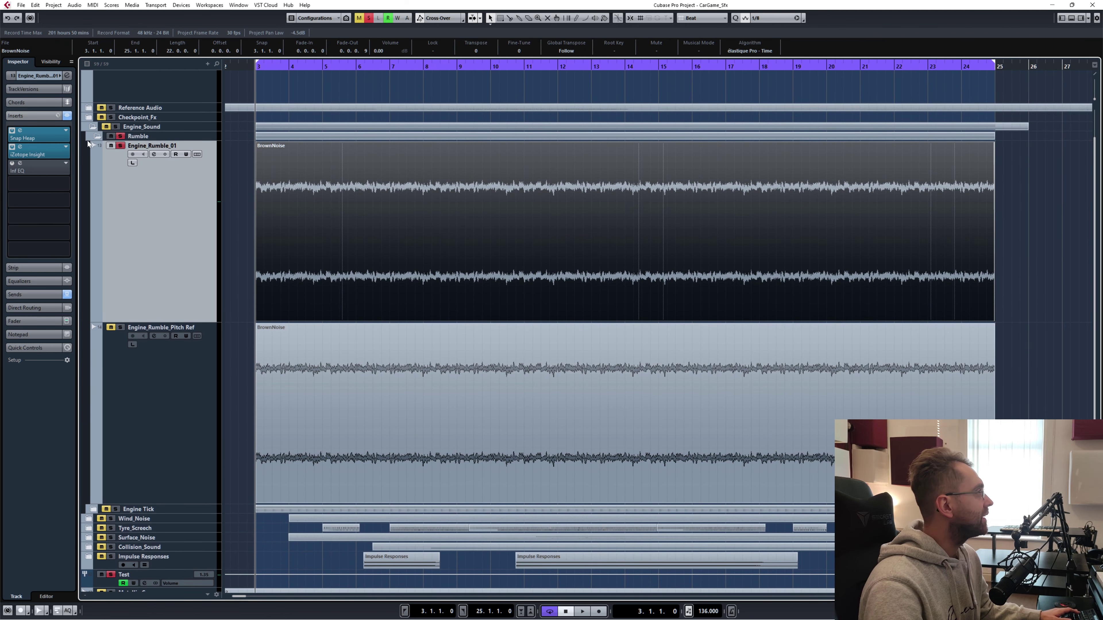
left_click(18, 133)
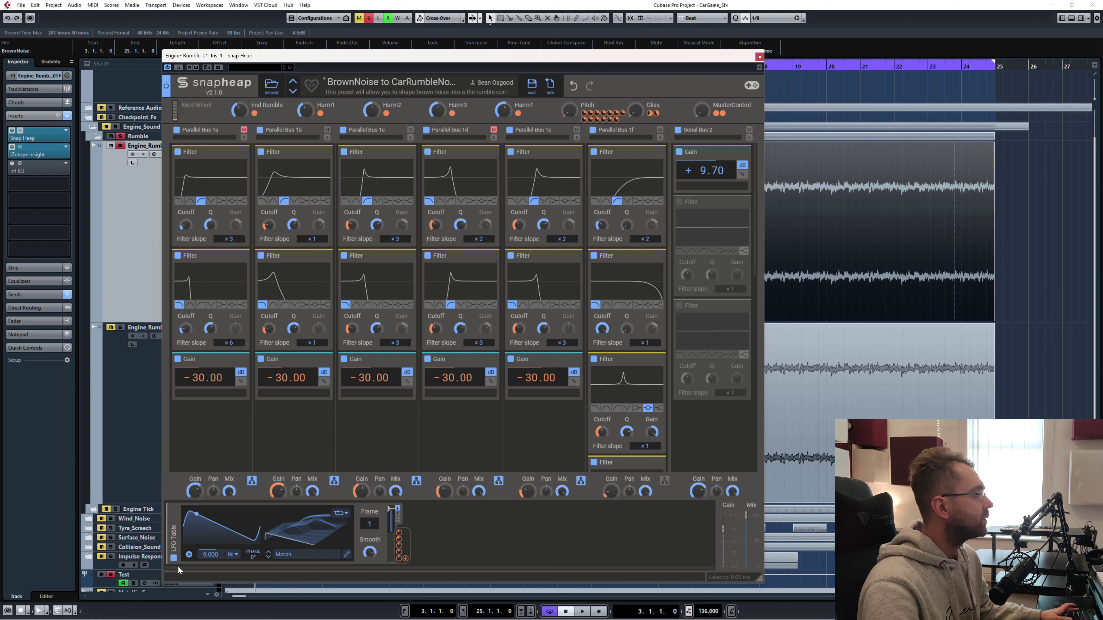
left_click(174, 559)
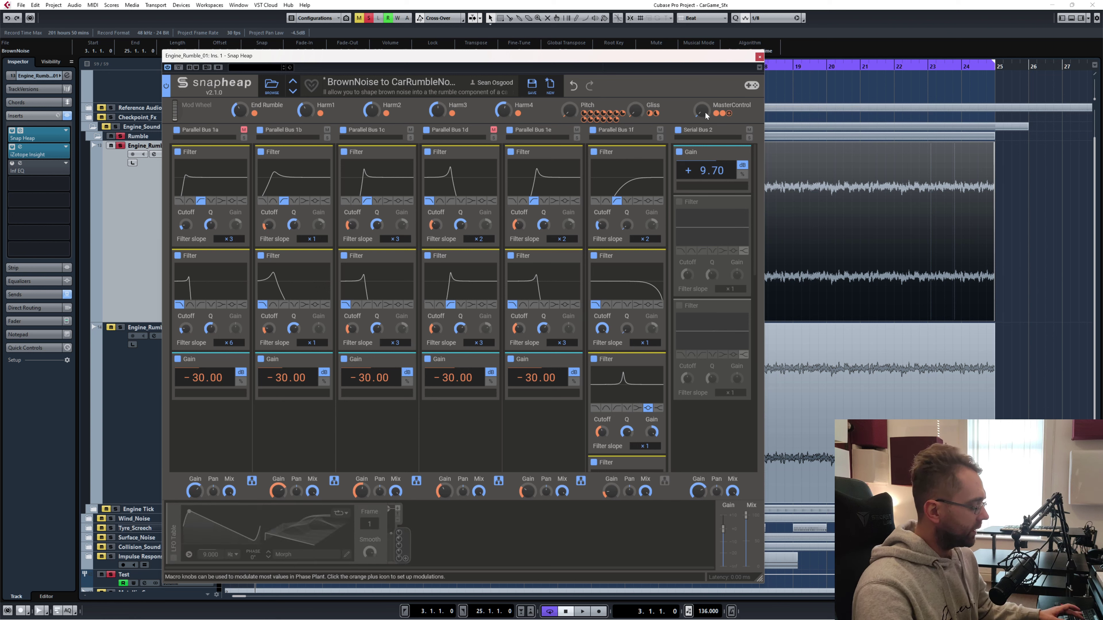
Audition the rumble loop with the Snap Heap window moved aside, then restore its position.
left_click_drag(679, 58, 403, 340)
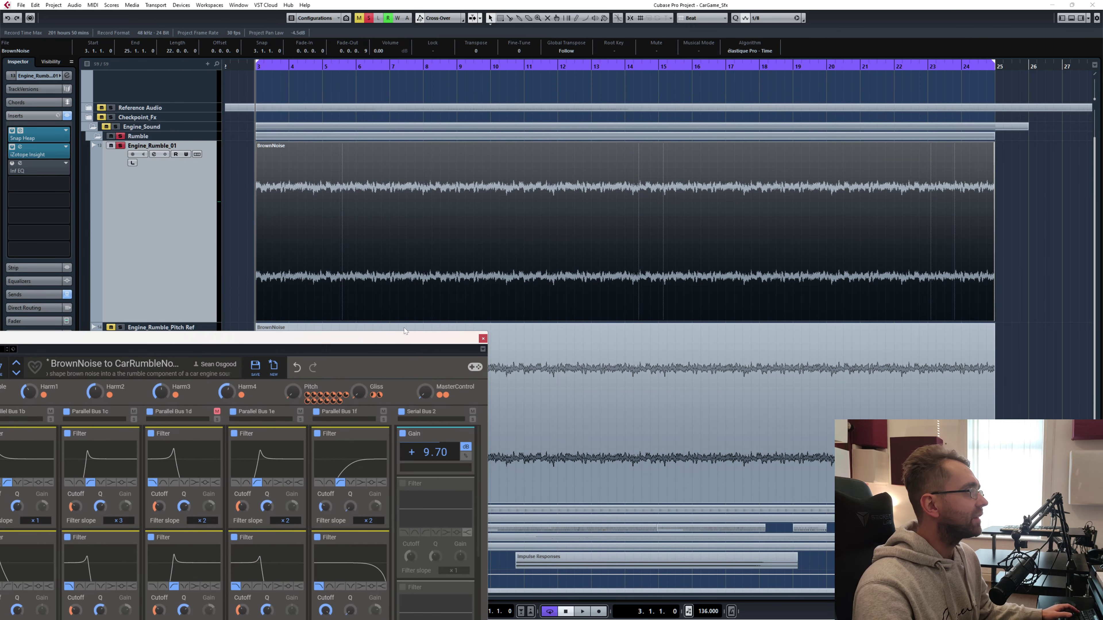
key("space")
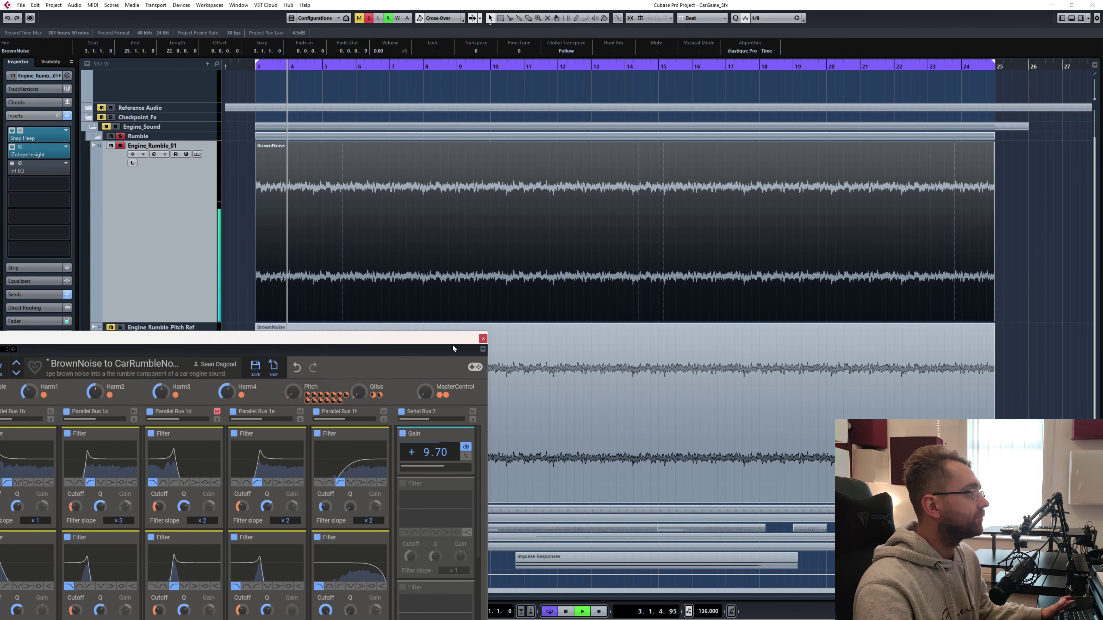
key("space")
left_click_drag(400, 343, 815, 76)
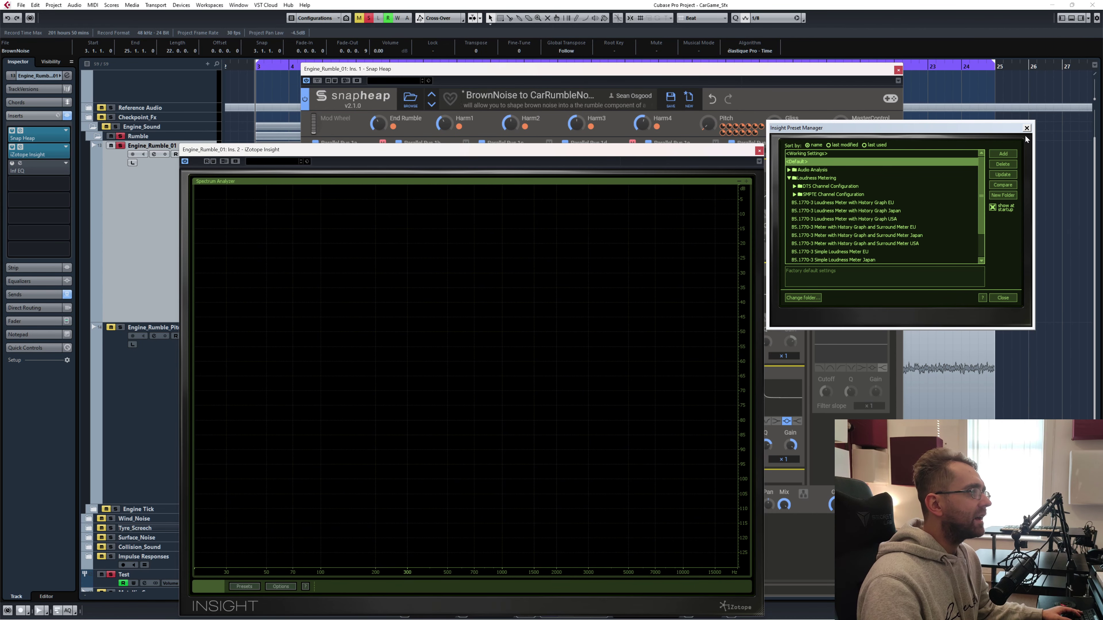
Close the Insight preset manager and arrange the Snap Heap and enlarged Insight analyzer windows.
left_click(1027, 128)
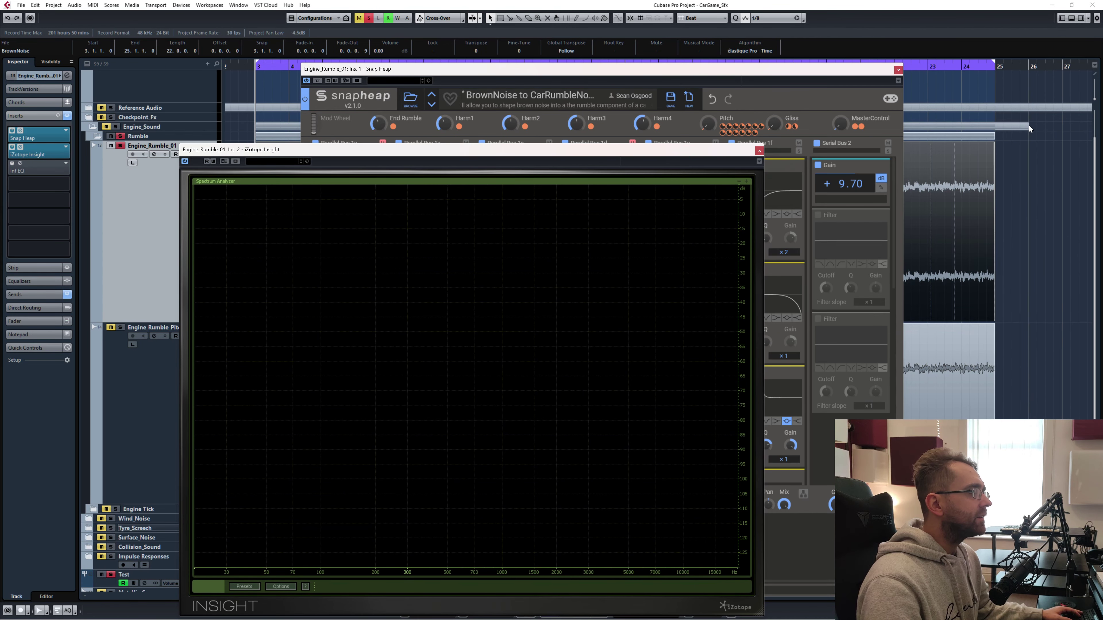
left_click(741, 91)
left_click_drag(759, 72, 834, 51)
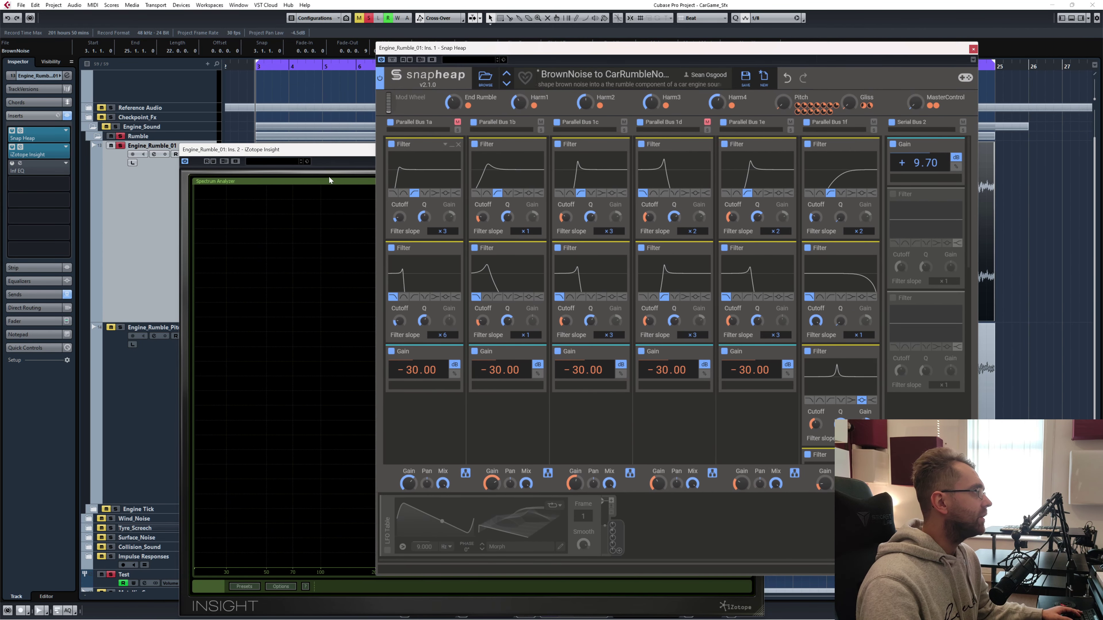
left_click_drag(332, 149, 203, 93)
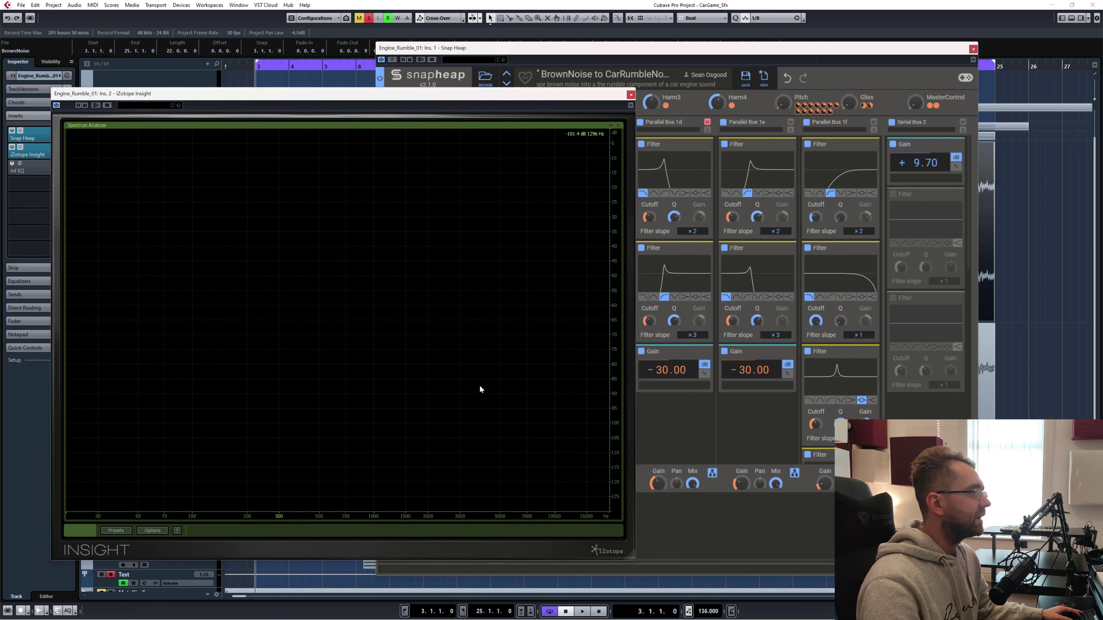
left_click(913, 107)
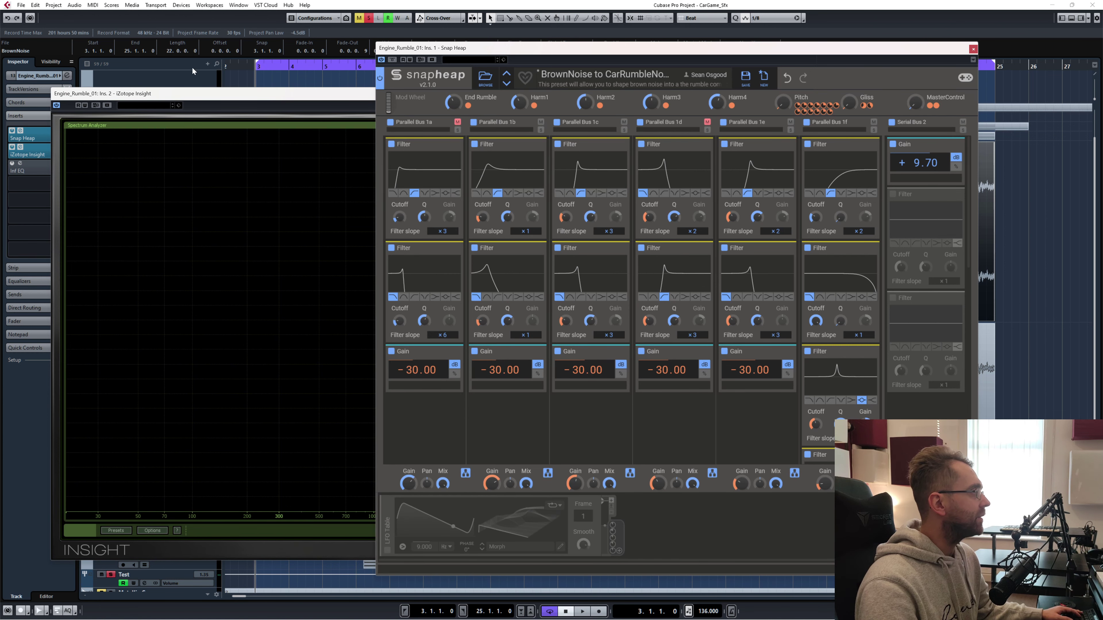
left_click(218, 93)
left_click_drag(218, 93, 205, 46)
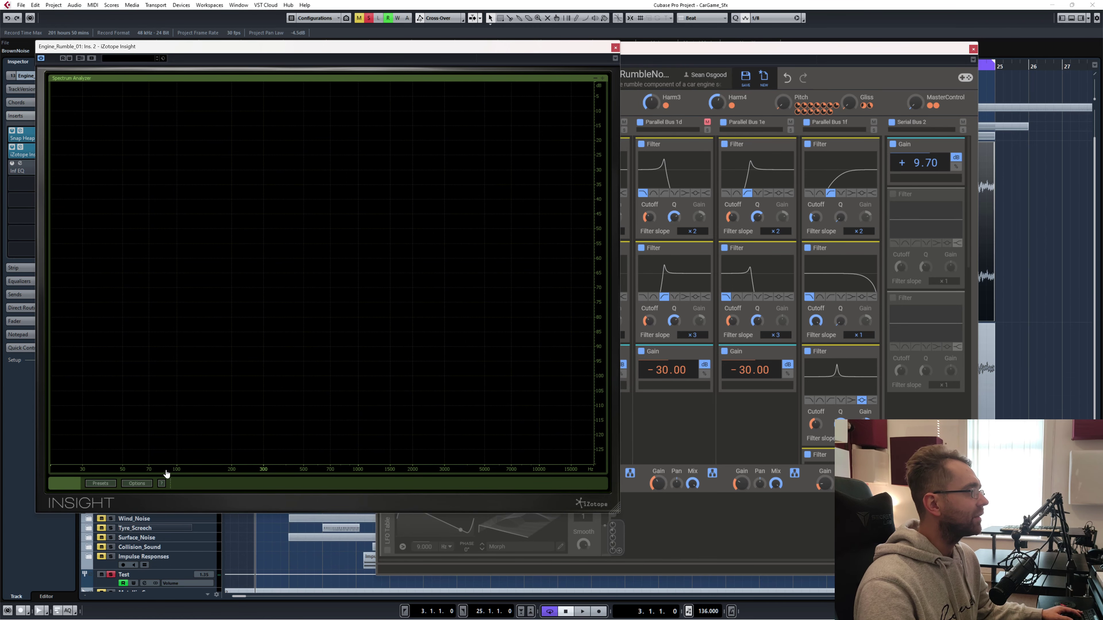
left_click(936, 123)
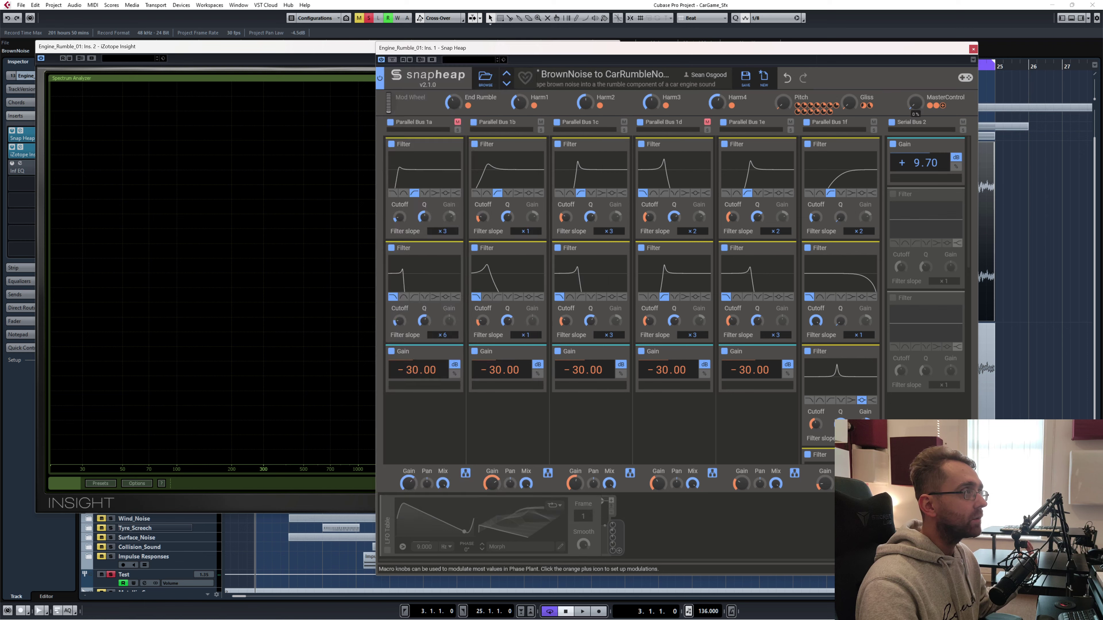
Play the rumble loop while comparing Snap Heap against the Insight spectrum, then stop playback.
key("space")
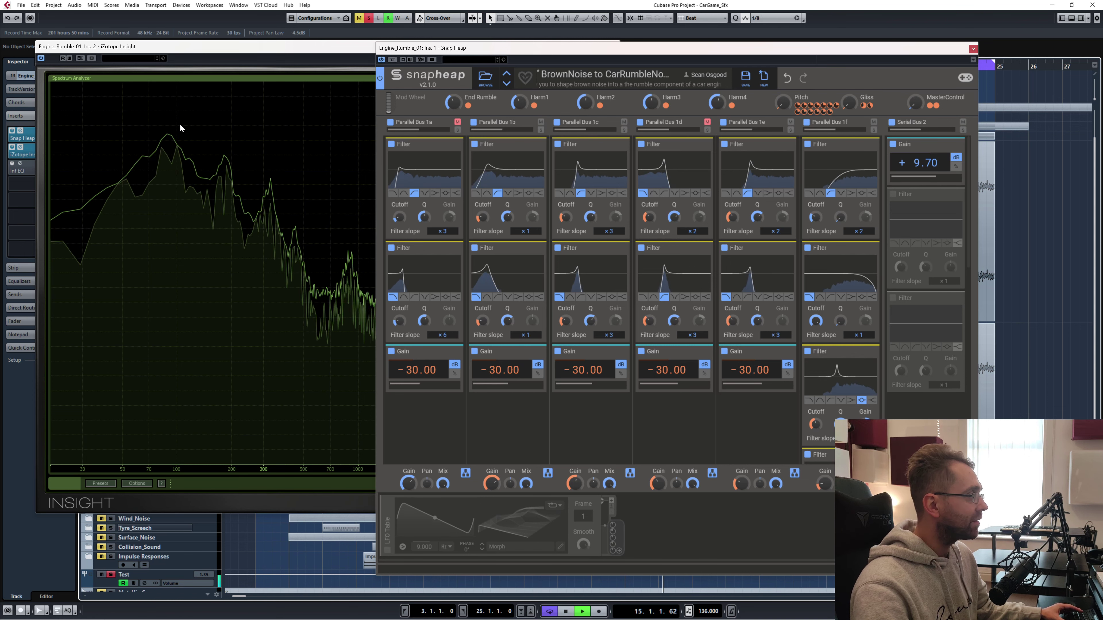
key("space")
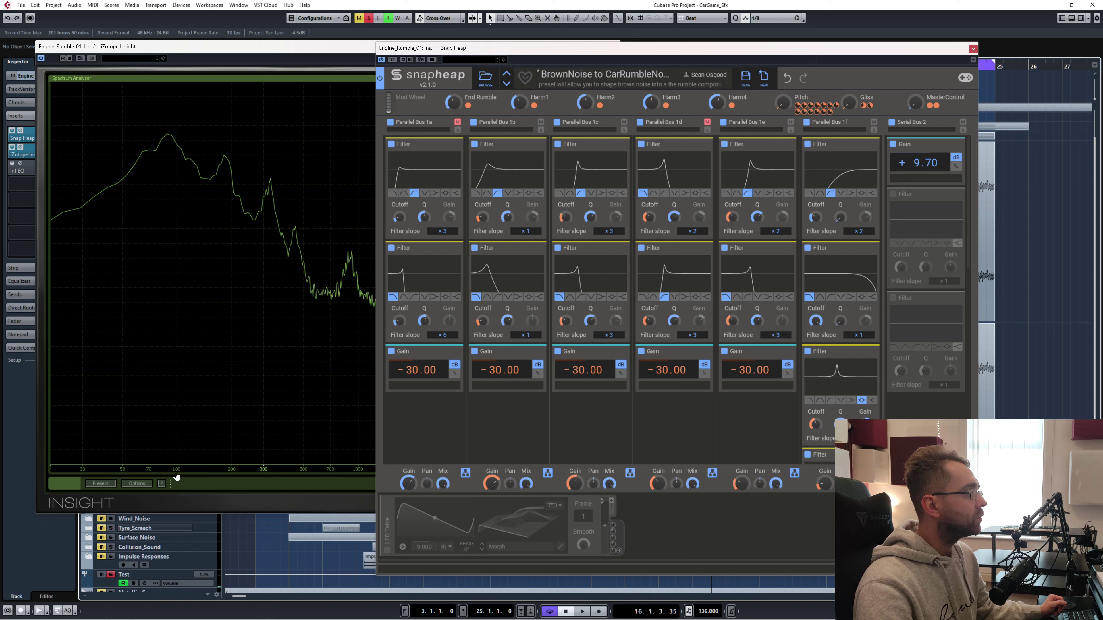
mouse_move(915, 104)
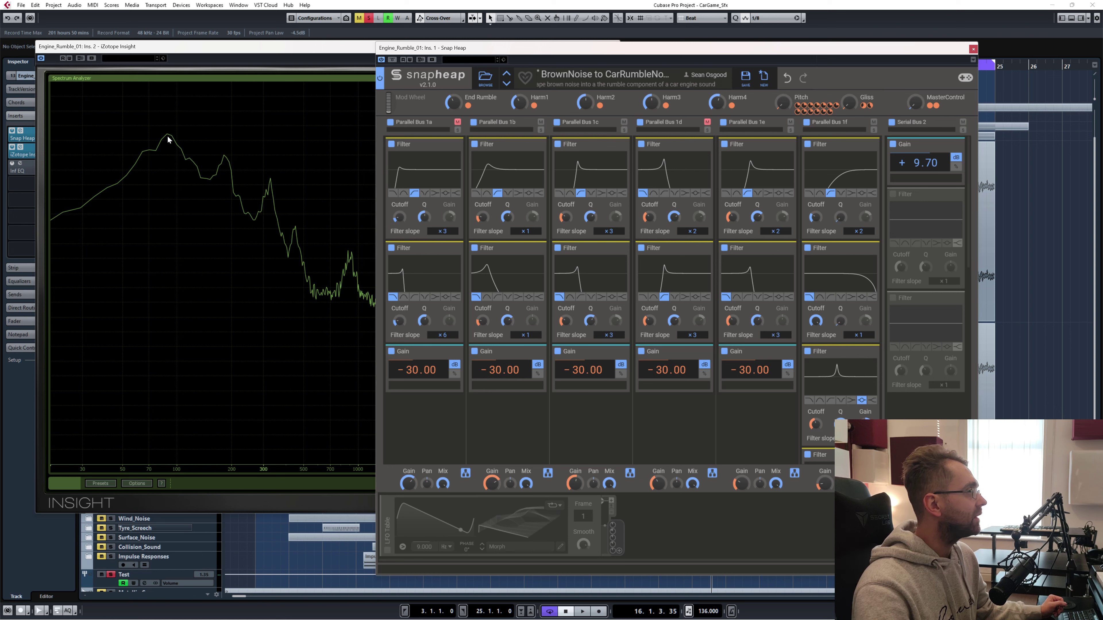
key("space")
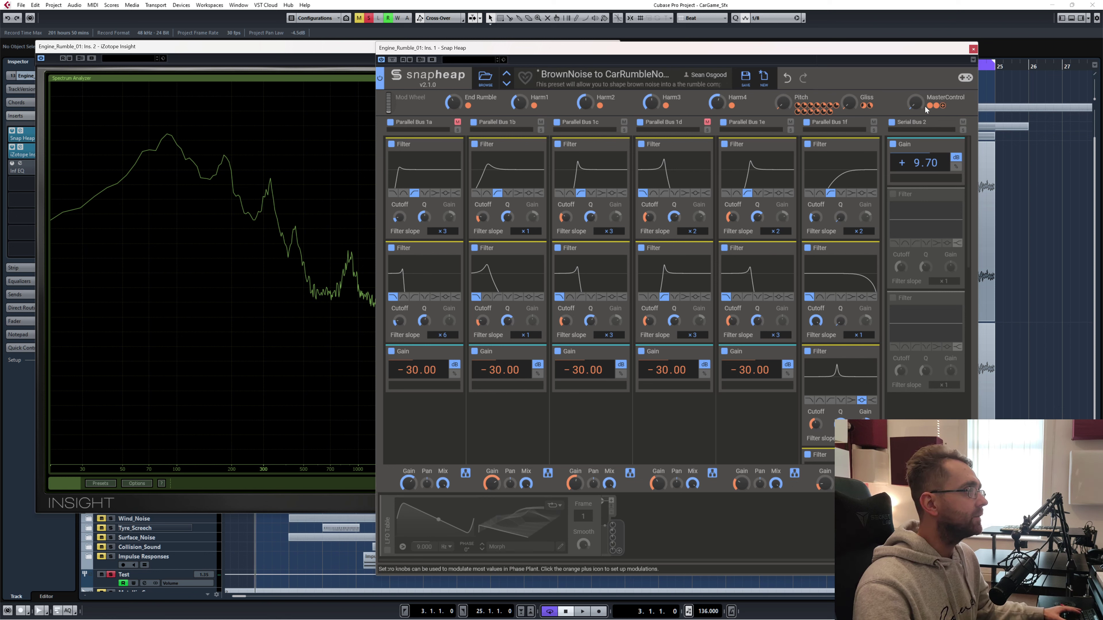
key("space")
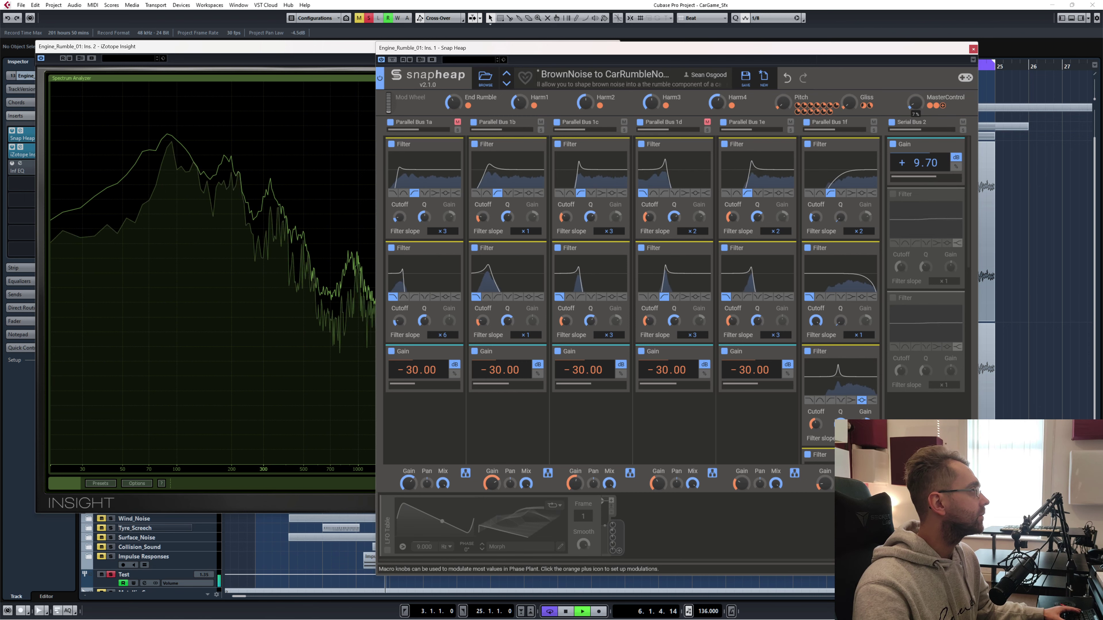
left_click(172, 226)
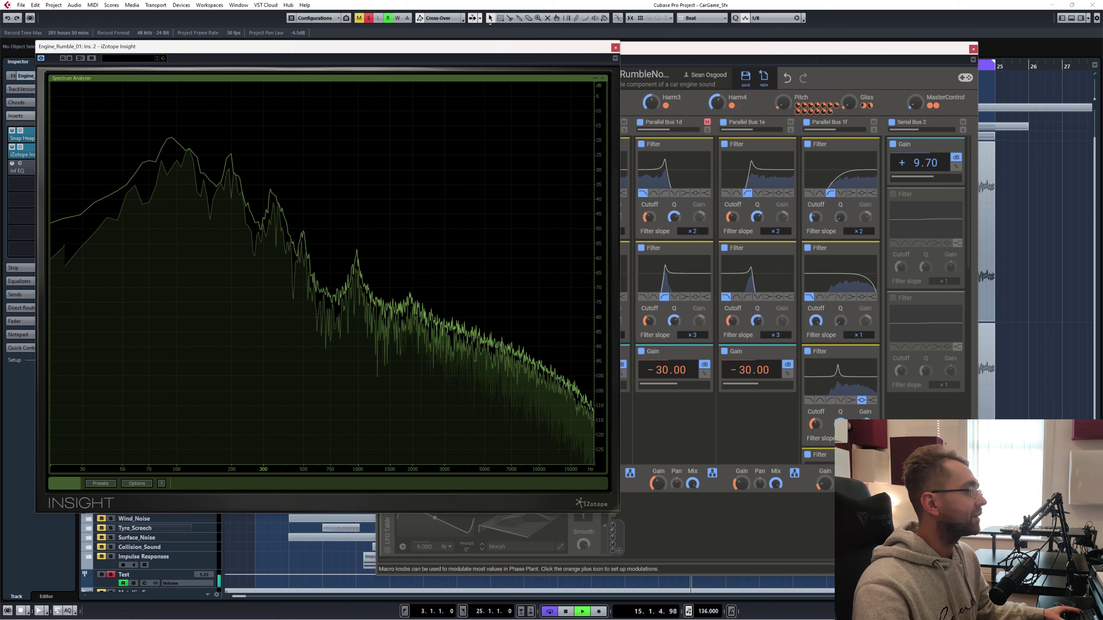
left_click(910, 104)
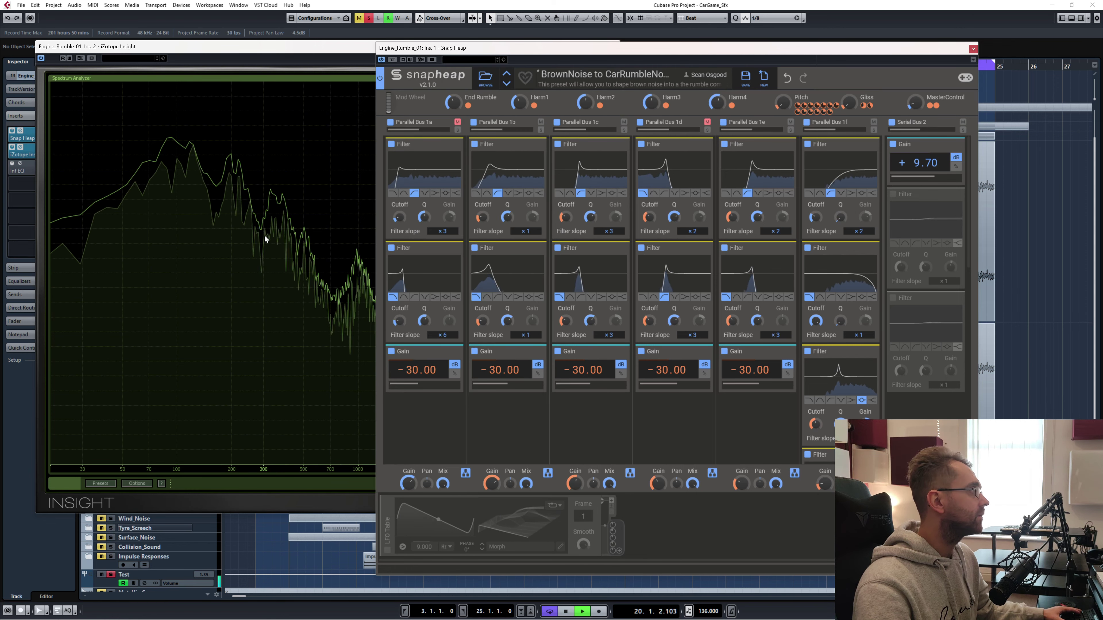
left_click(243, 239)
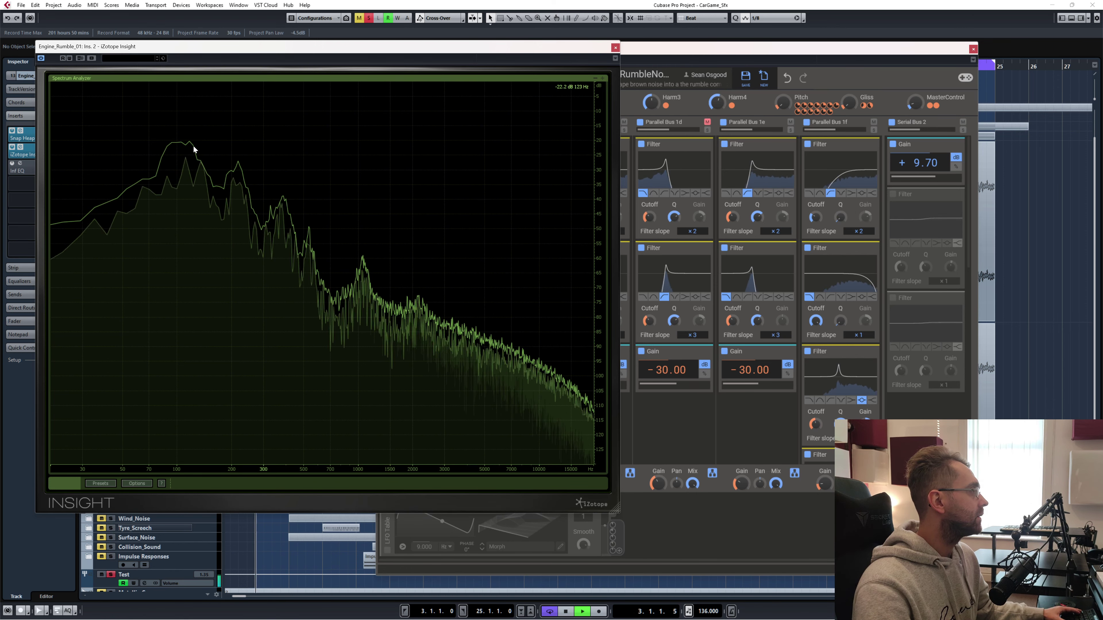
left_click(914, 104)
left_click(150, 270)
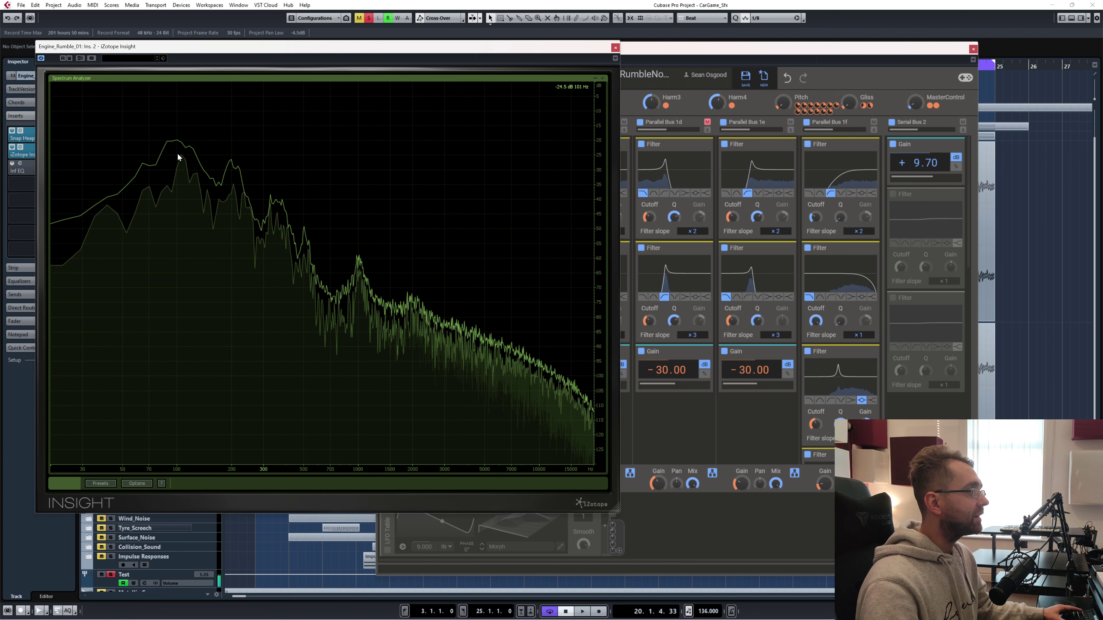
key("space")
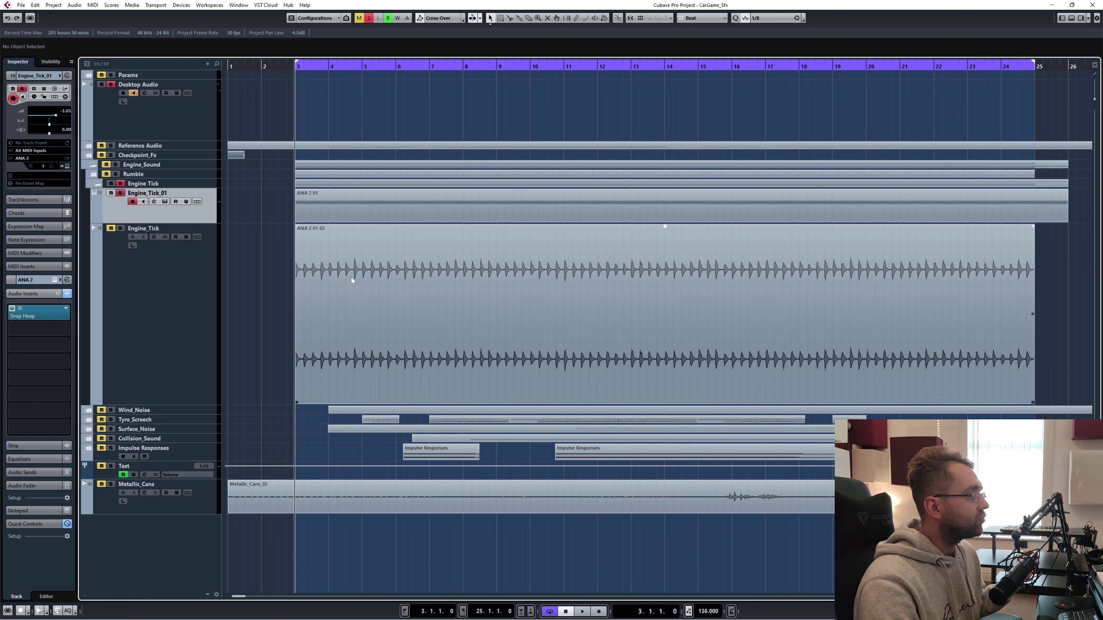
left_click(21, 311)
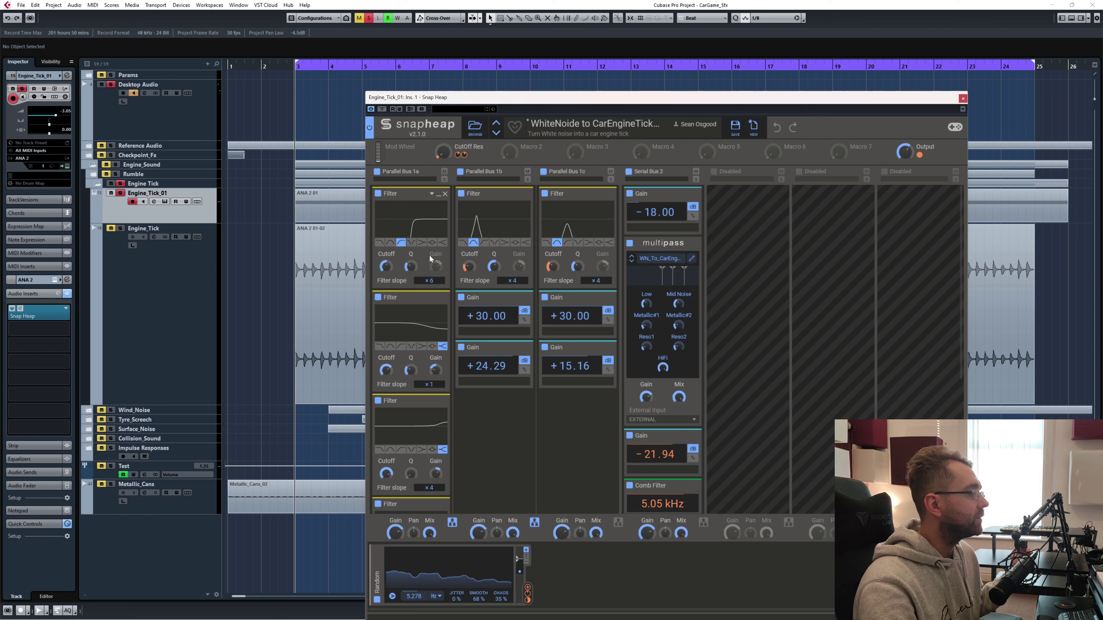
mouse_move(656, 242)
left_mouse_down()
mouse_move(578, 428)
mouse_move(594, 451)
mouse_move(656, 241)
left_mouse_up()
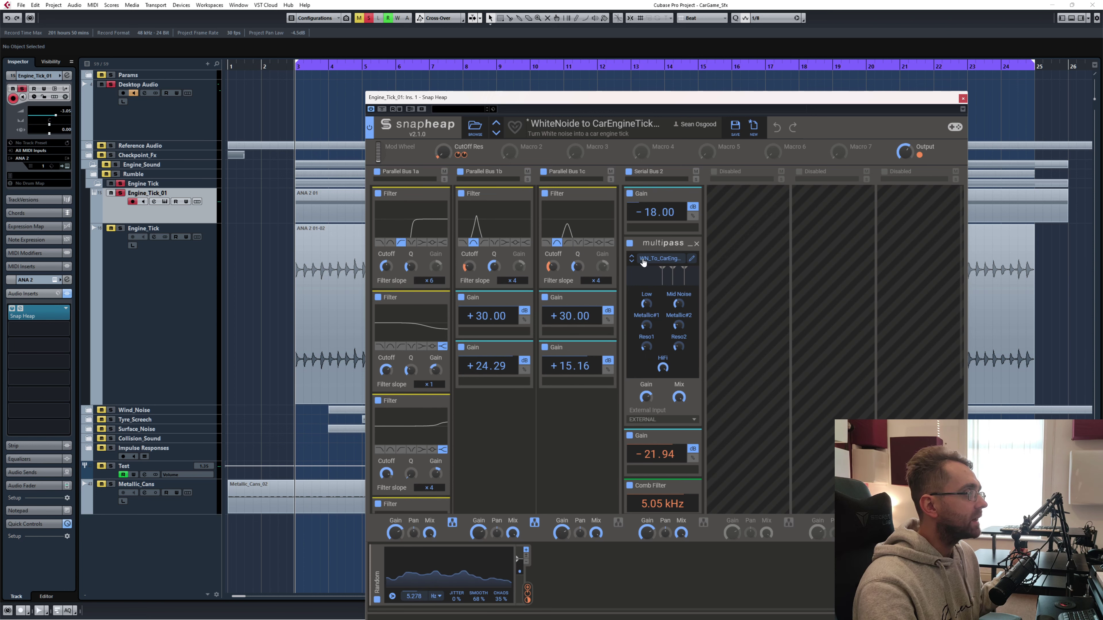
left_click(963, 98)
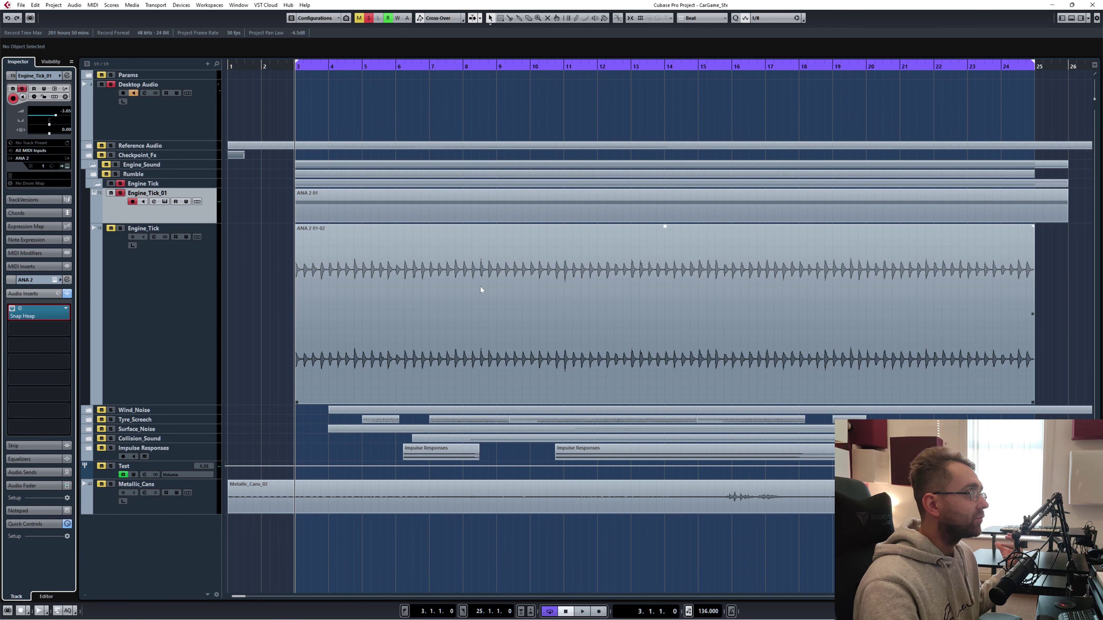
left_click(328, 201)
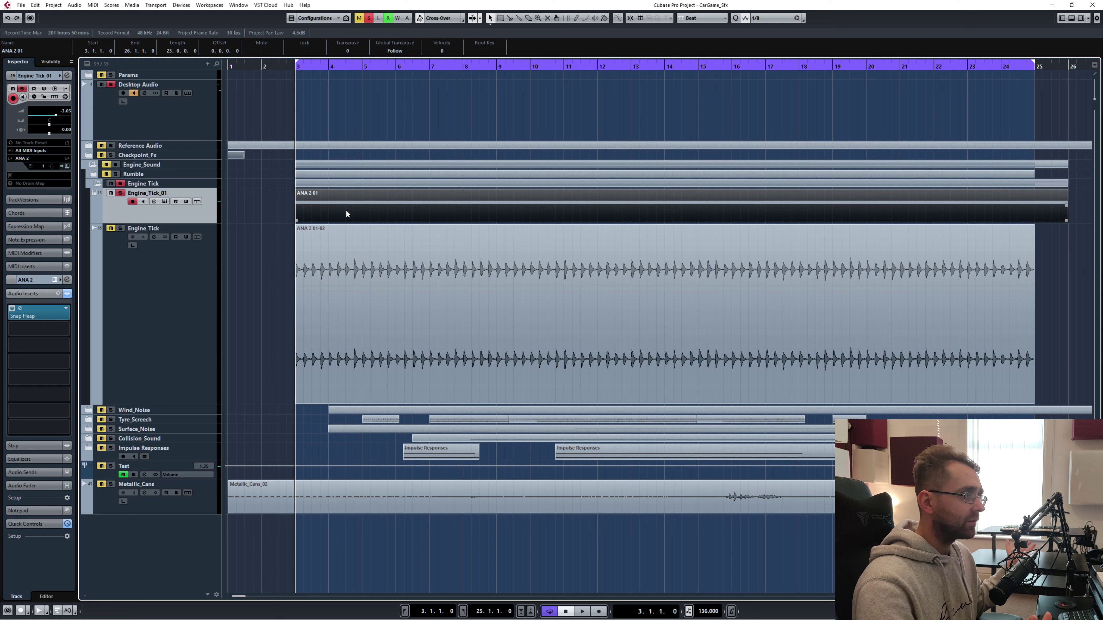
right_click(374, 208)
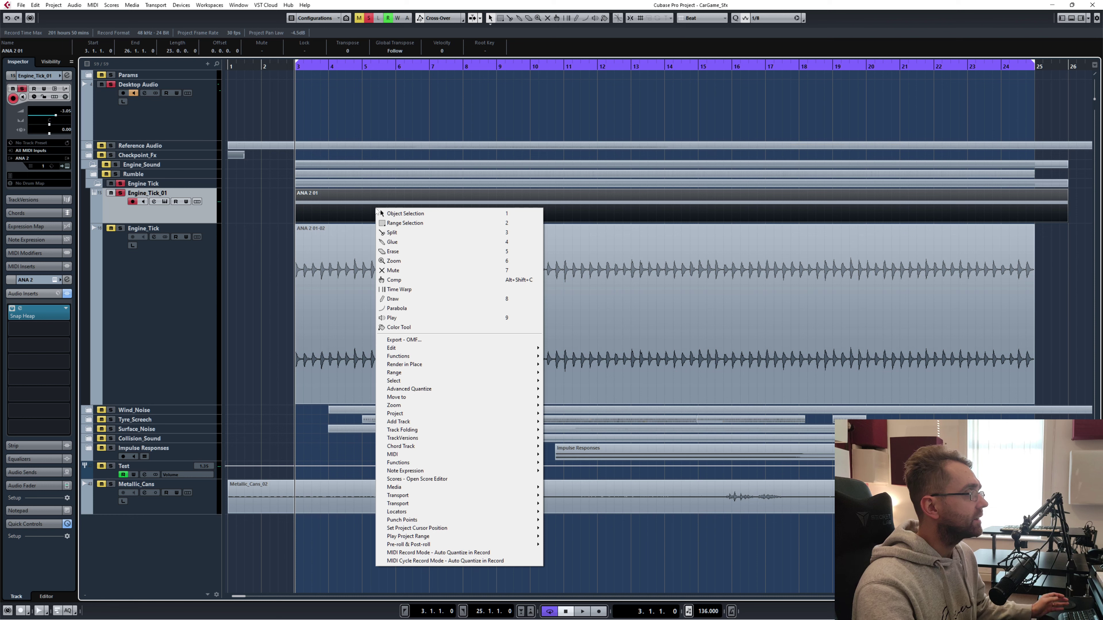
mouse_move(447, 378)
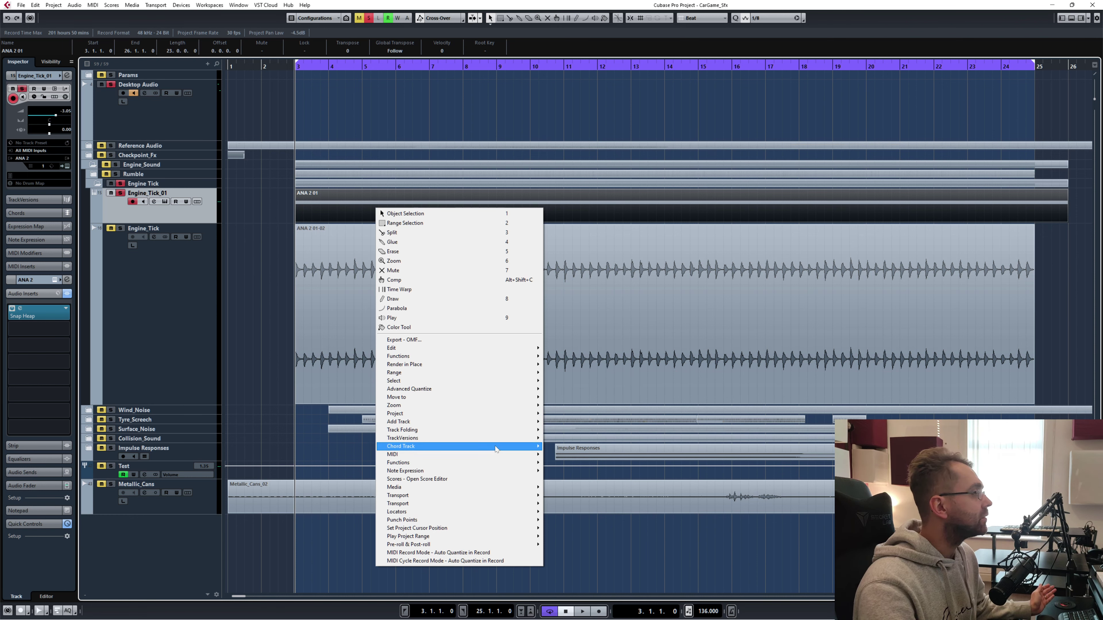
mouse_move(523, 365)
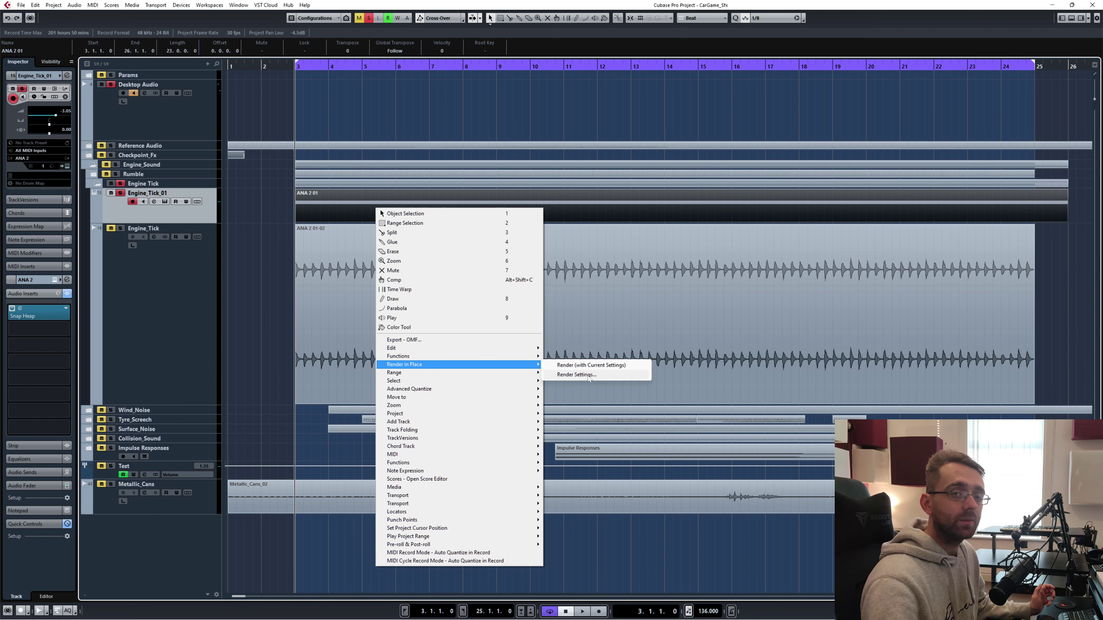
left_click(258, 301)
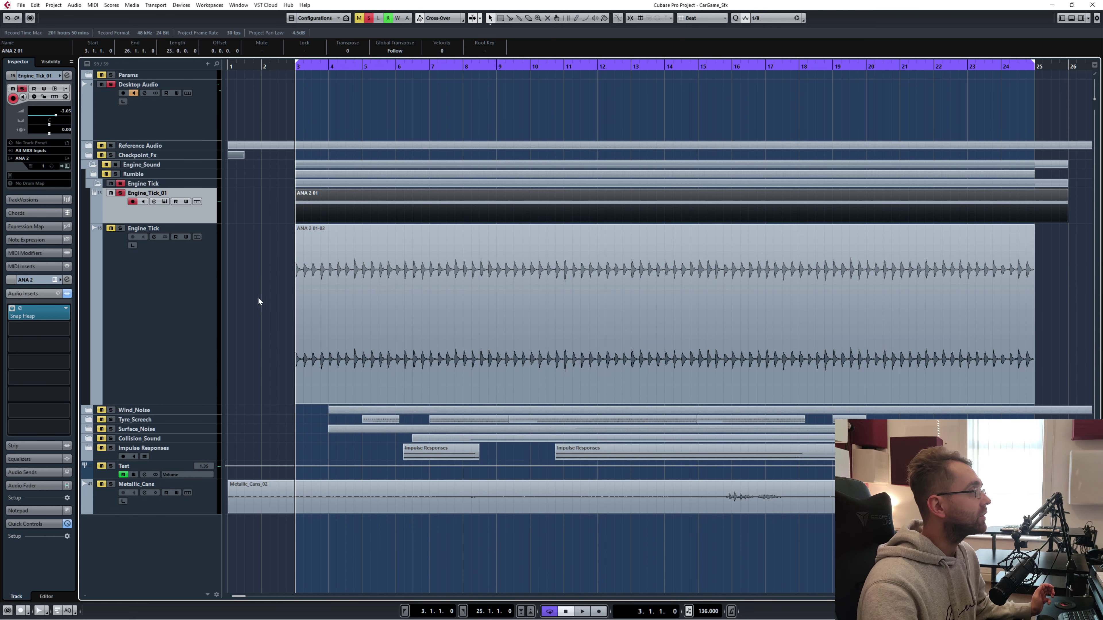
Select the ANA 2 Engine_Tick events and mute the Engine_Tick_01 track.
left_click(194, 308)
left_click(539, 320)
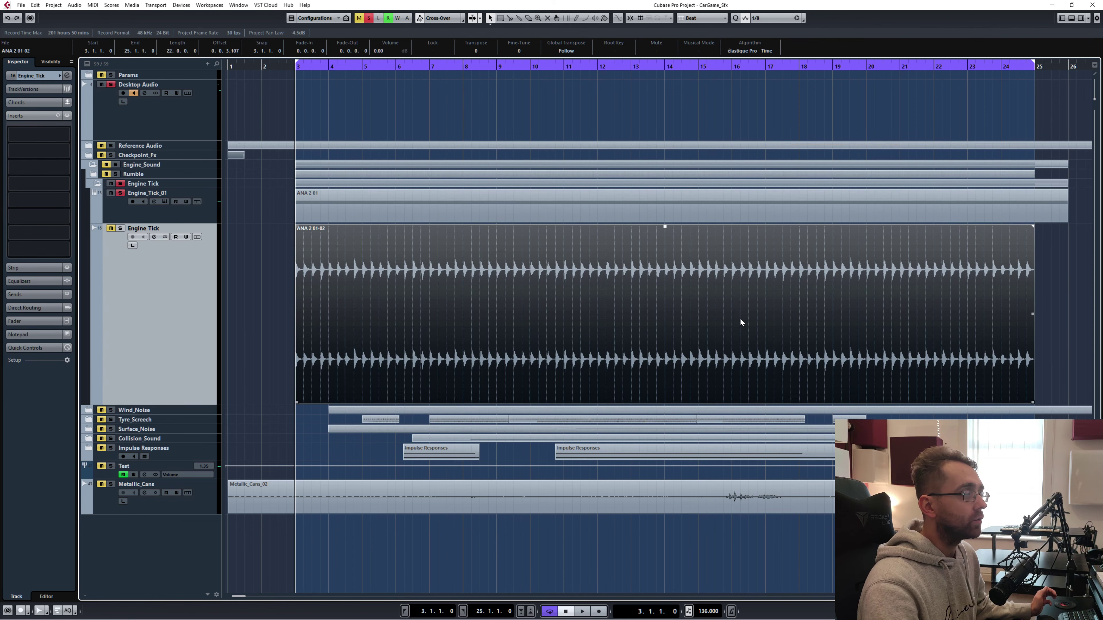
left_click(544, 215)
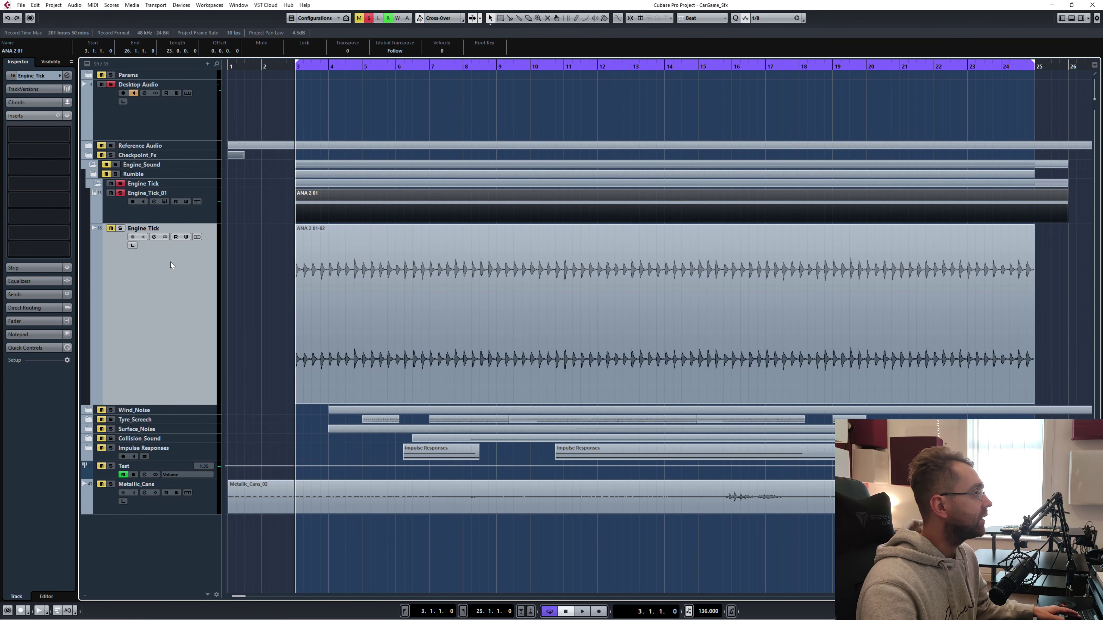
left_click(130, 215)
key("m")
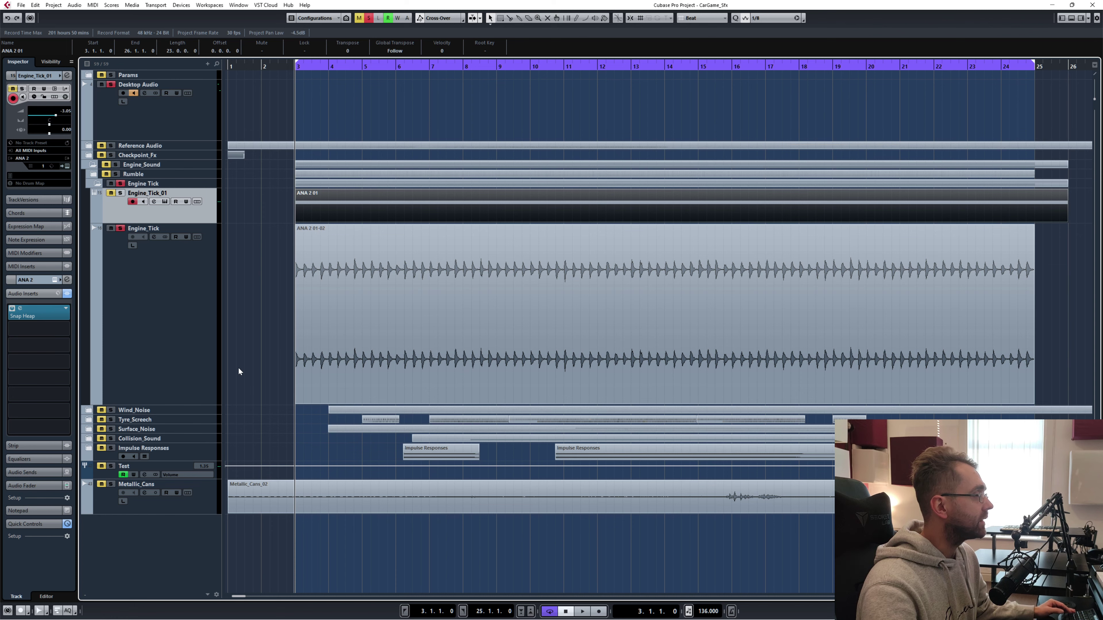
Extend the ANA 2 01-02 event toward bar 2, then remove everything before bar 3.
scroll(228, 350, "up", 3, "ctrl")
left_click(385, 391)
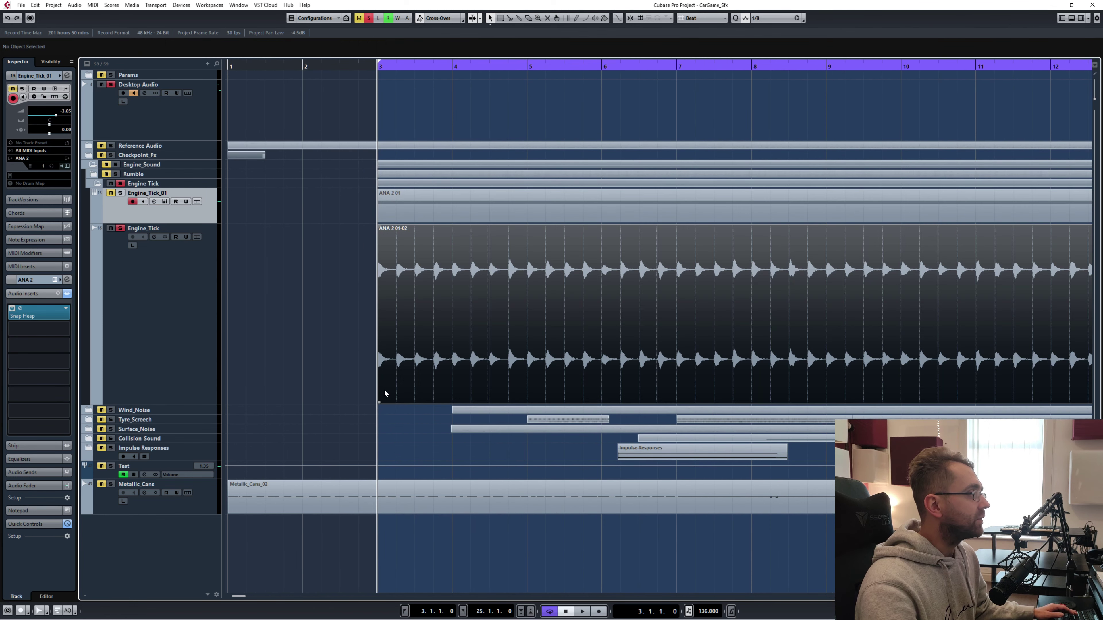
left_click_drag(379, 401, 304, 401)
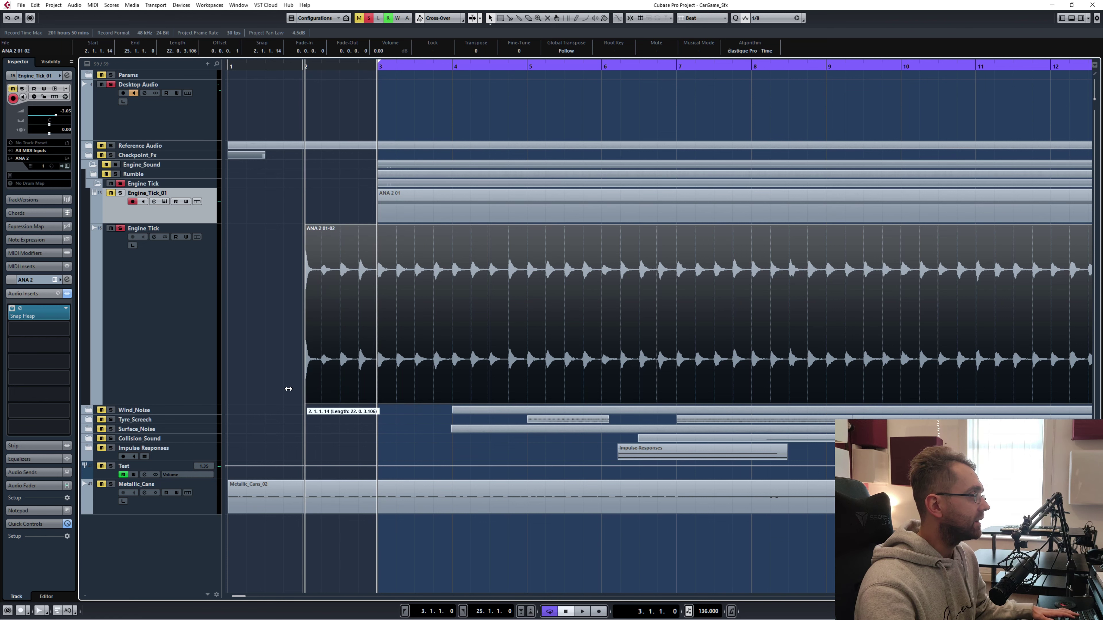
scroll(259, 387, "up", 1, "ctrl")
scroll(258, 387, "up", 4, "ctrl")
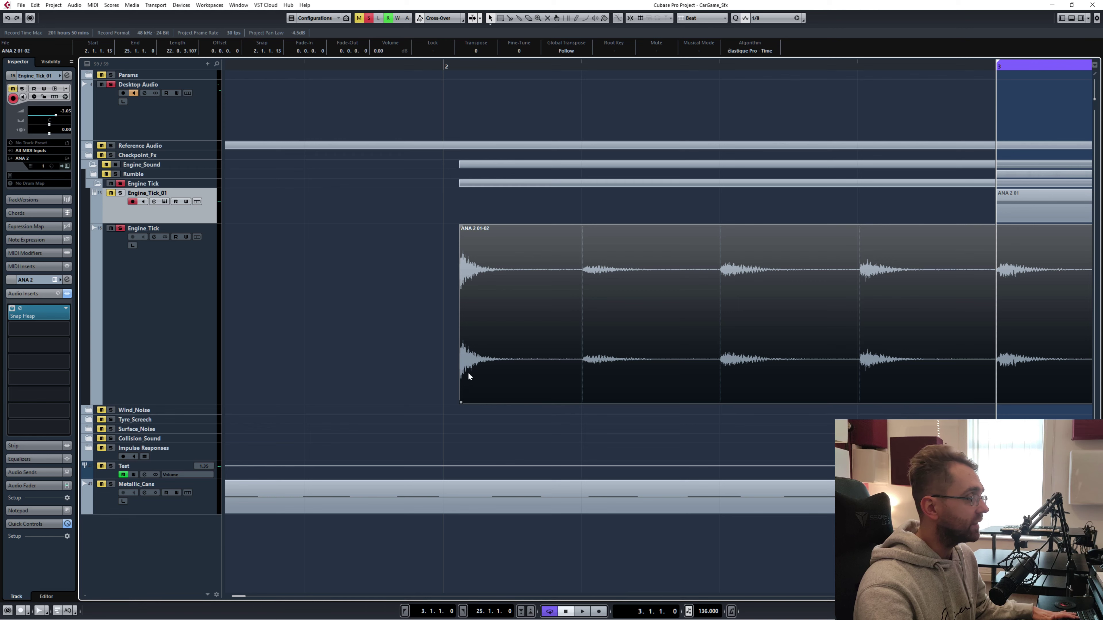
scroll(461, 385, "down", 5, "ctrl")
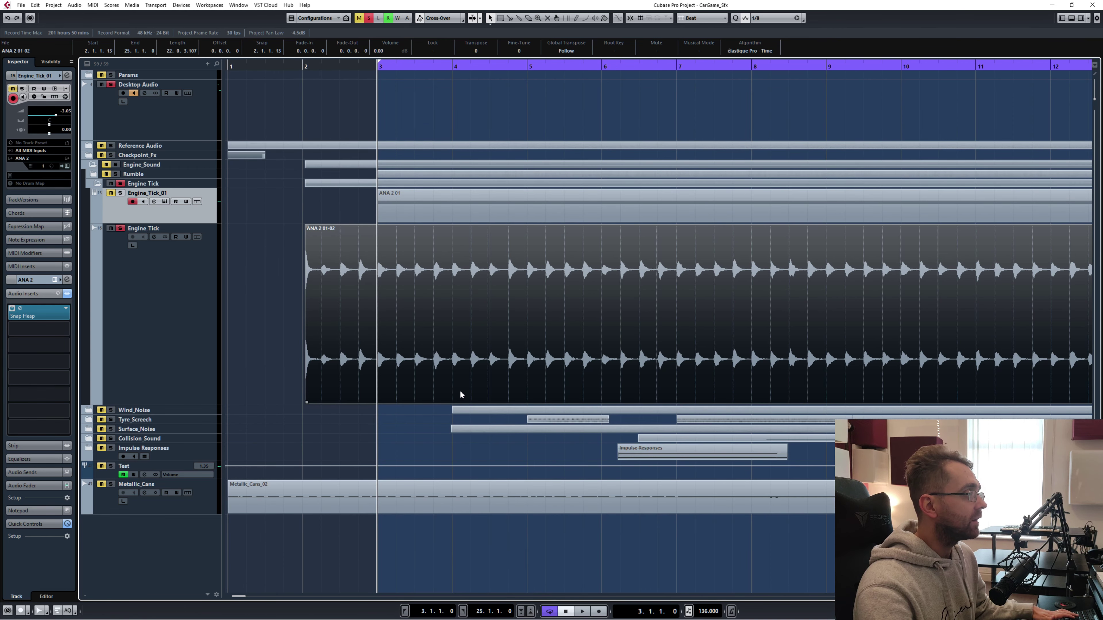
scroll(588, 375, "down", 2, "ctrl")
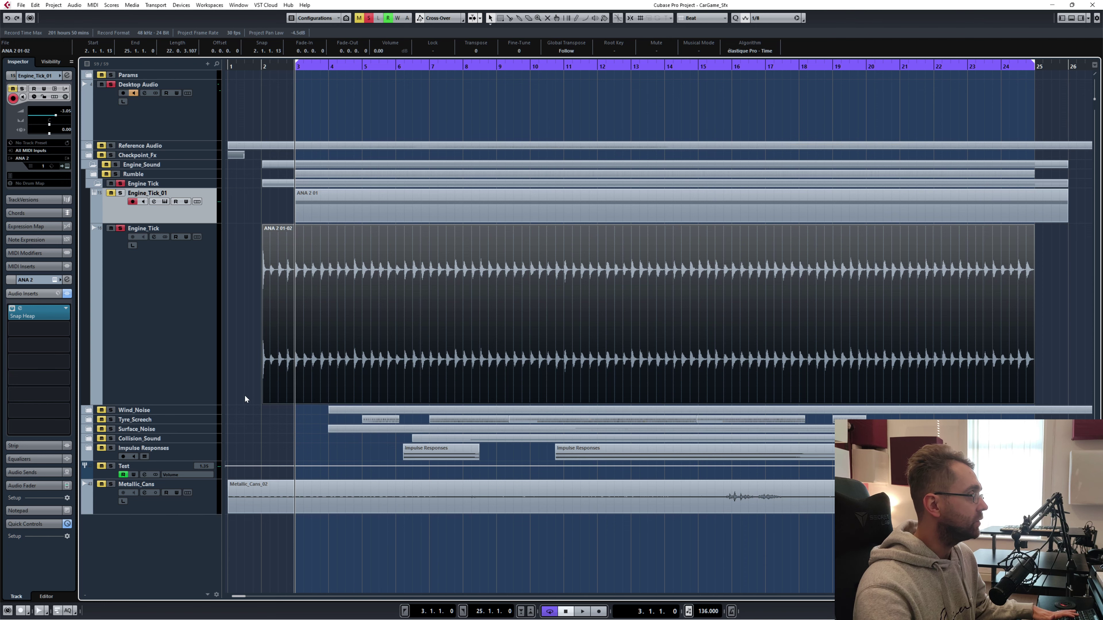
scroll(269, 374, "up", 5, "ctrl")
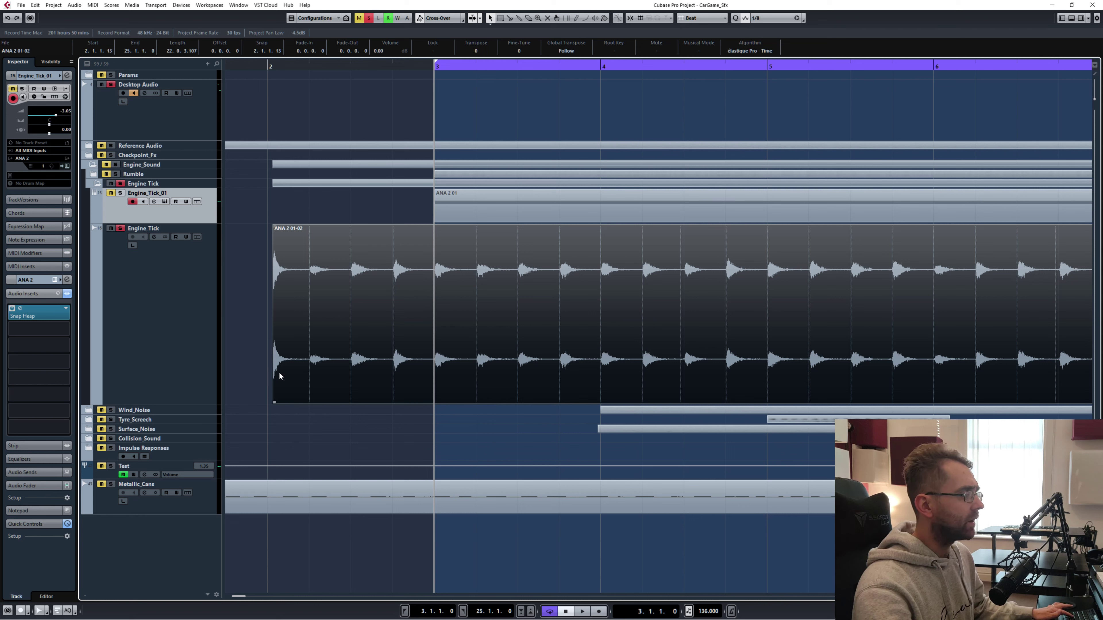
key("alt+x")
Zoom the Cubase arrangement out to bars 1–47, then select the SW_Engine_Tick sound wave.
key("g")
key("g")
key("g")
key("g")
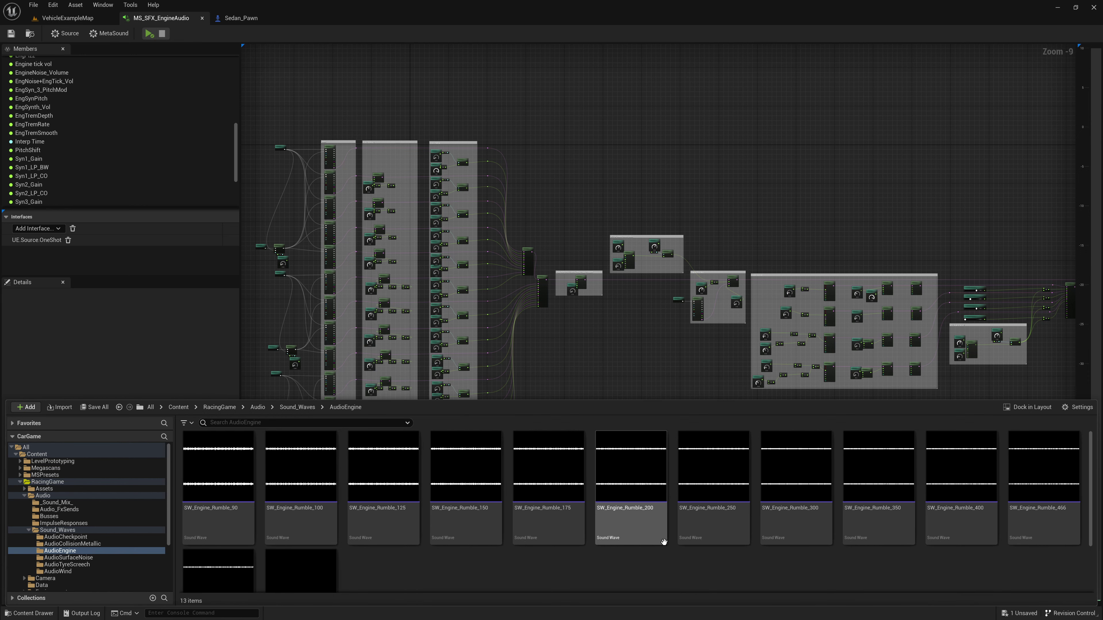
scroll(701, 553, "down", 2)
scroll(391, 567, "up", 2)
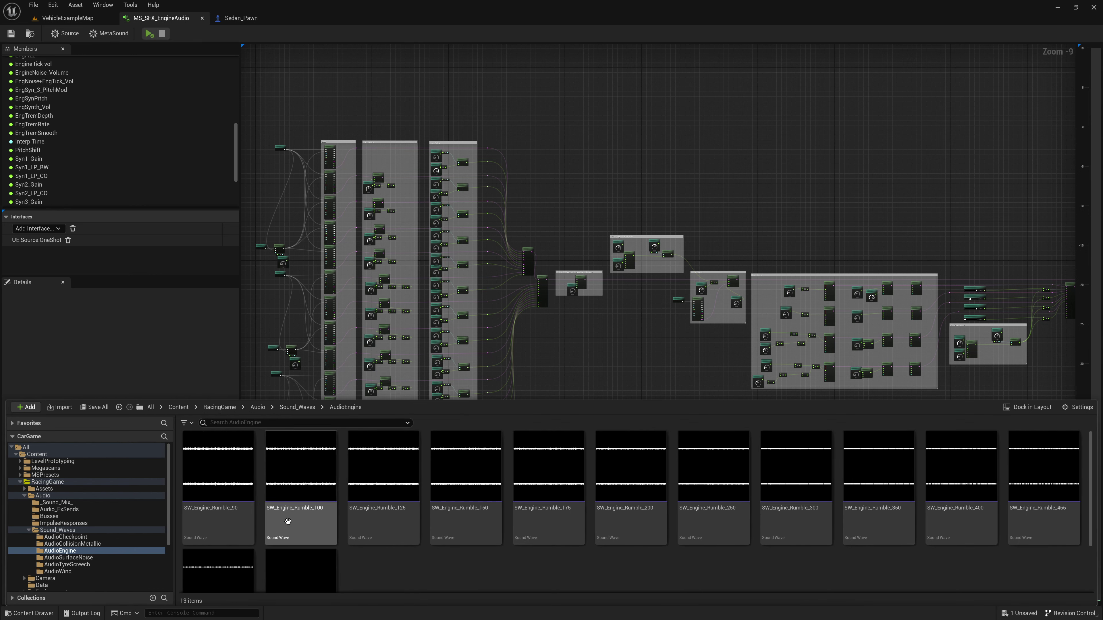
scroll(869, 519, "down", 2)
left_click(288, 576)
scroll(259, 553, "up", 2)
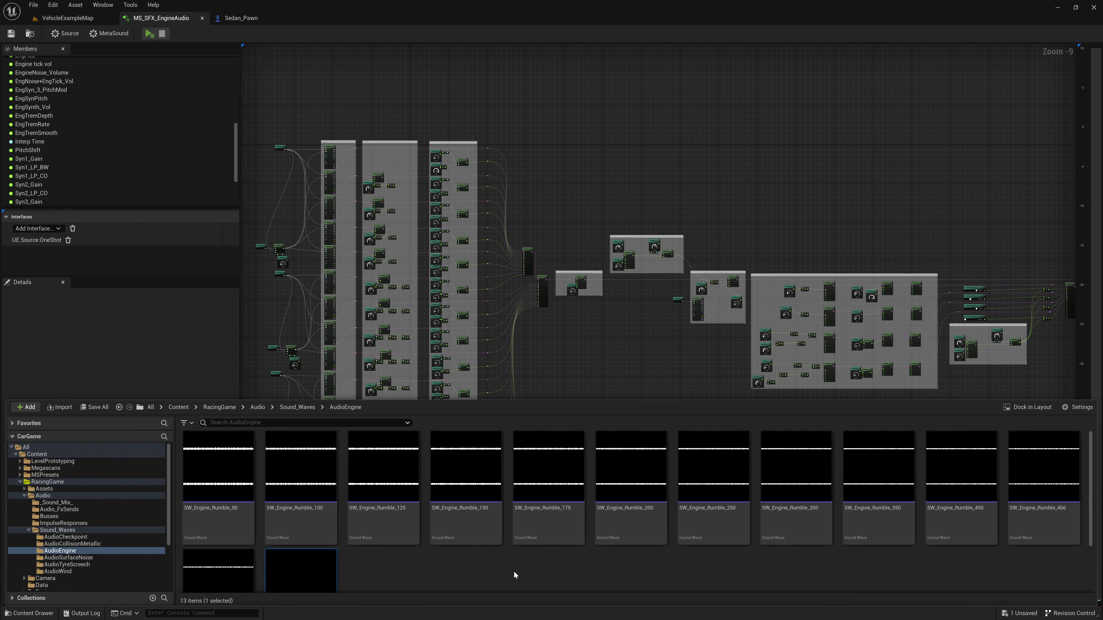
Check each SW_Engine_Rumble wave (90, 100, 125, 150, 175, 200, 250, 300, 350, 400, 466, 500), then SW_Engine_Tick.
left_click(216, 520)
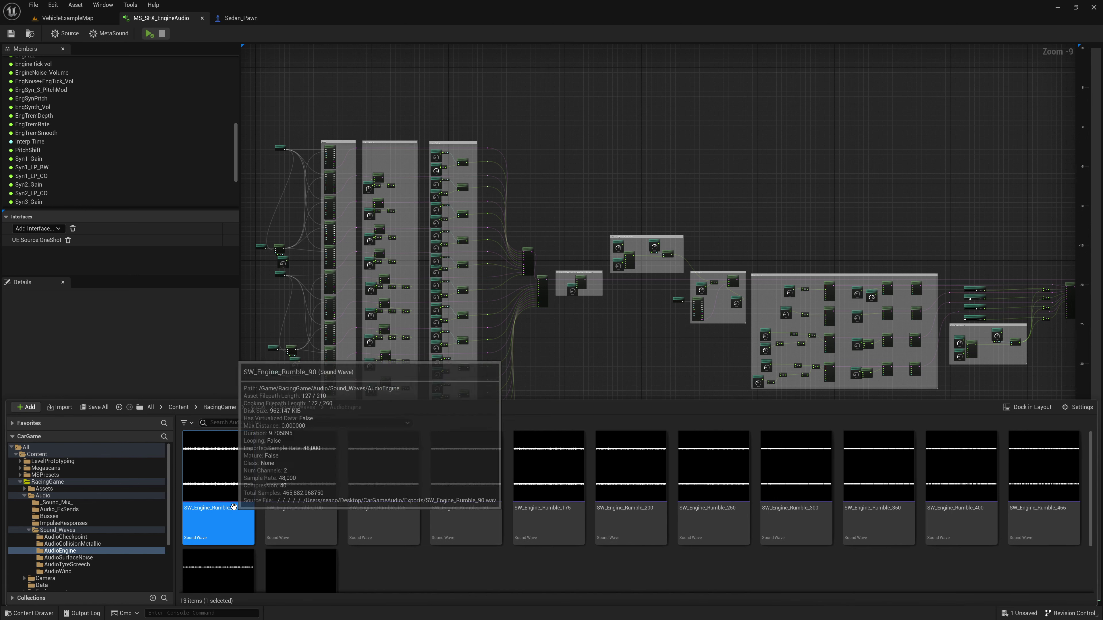
left_click(298, 521)
left_click(393, 523)
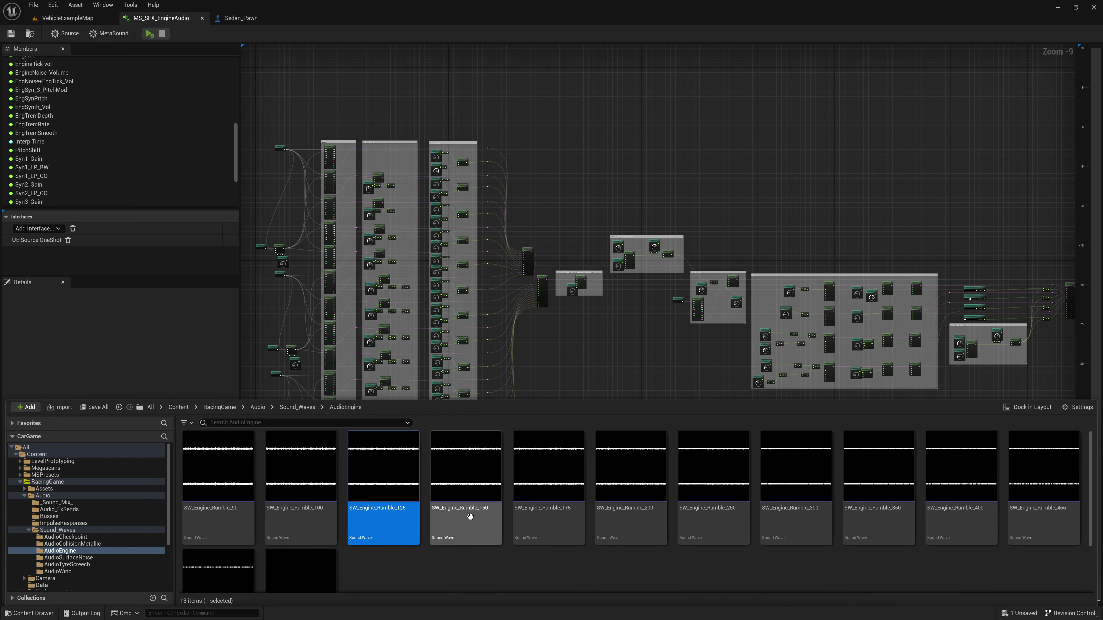
left_click(468, 518)
left_click(567, 526)
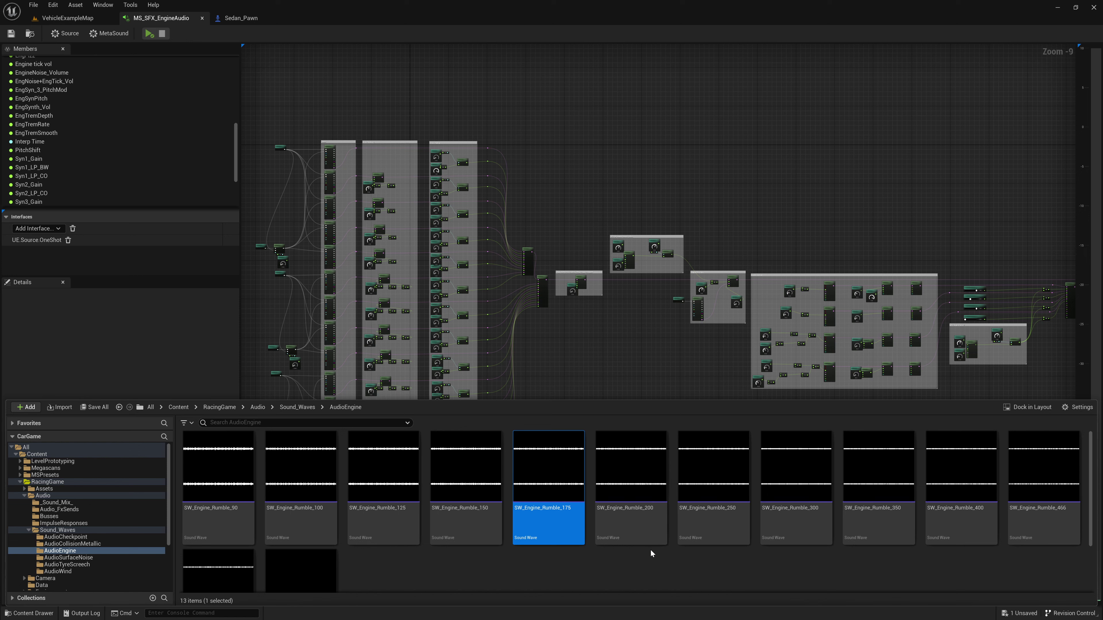
left_click(653, 525)
left_click(727, 521)
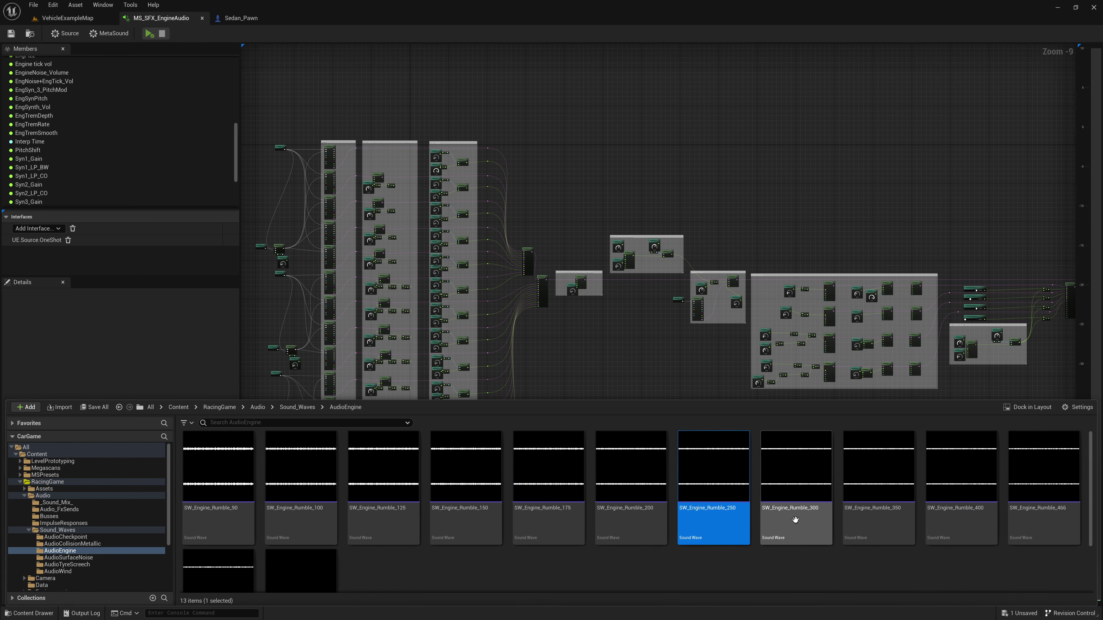
left_click(793, 522)
left_click(883, 521)
left_click(968, 516)
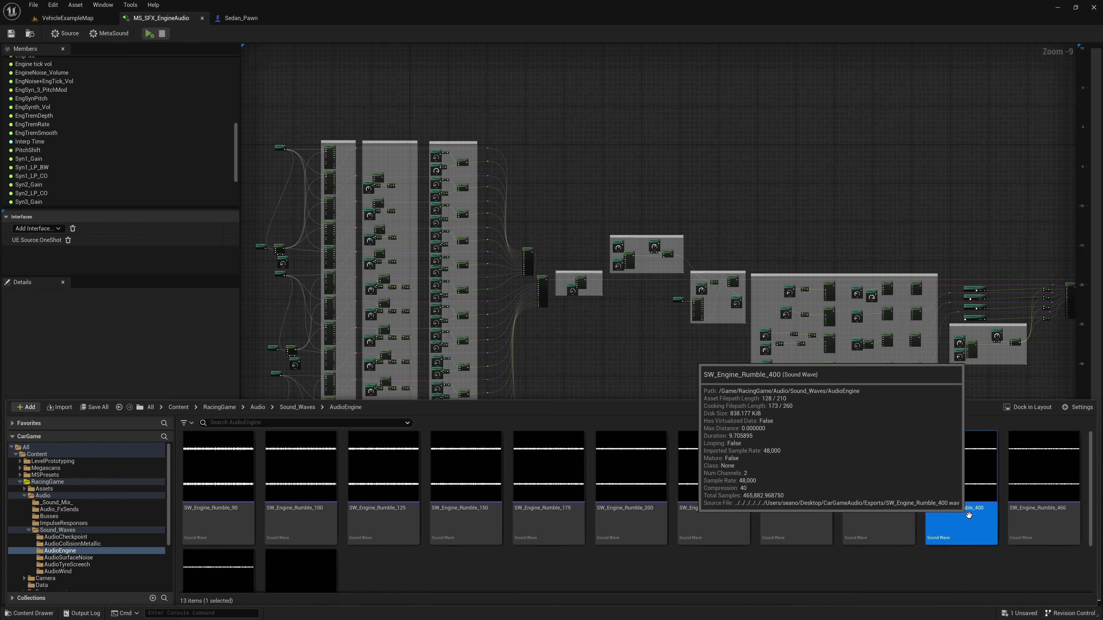
left_click(1040, 522)
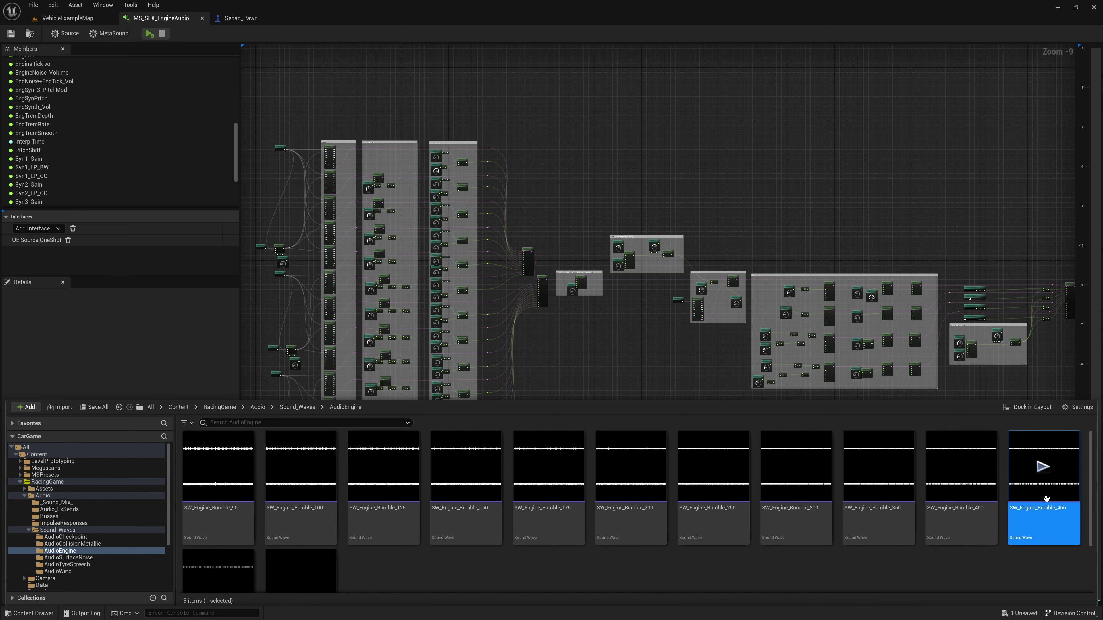
scroll(991, 517, "down", 2)
left_click(229, 587)
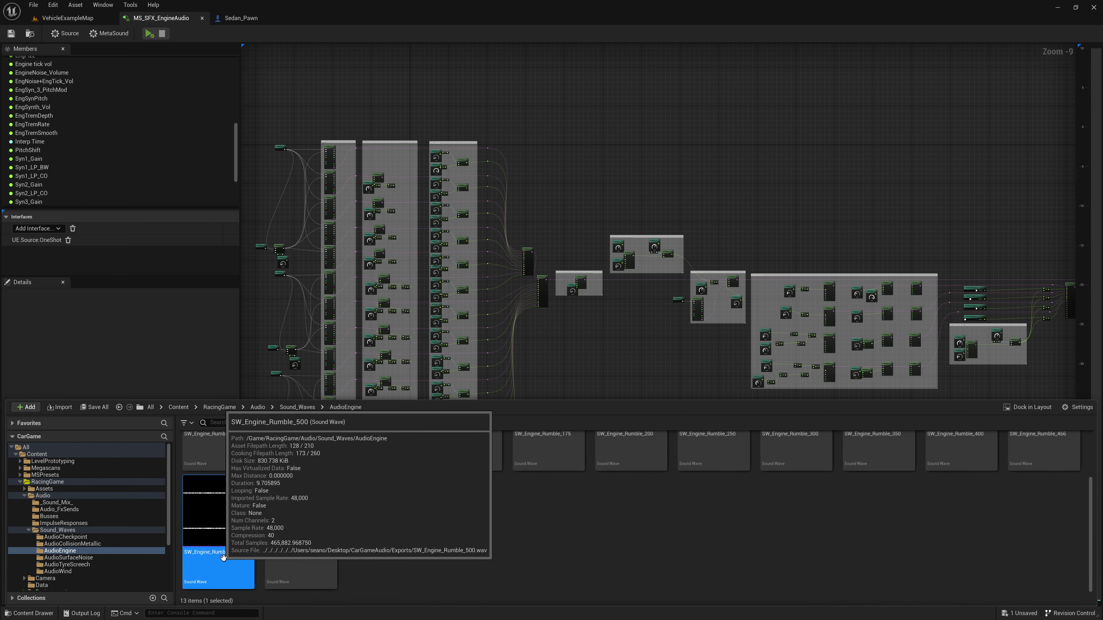
left_click(325, 574)
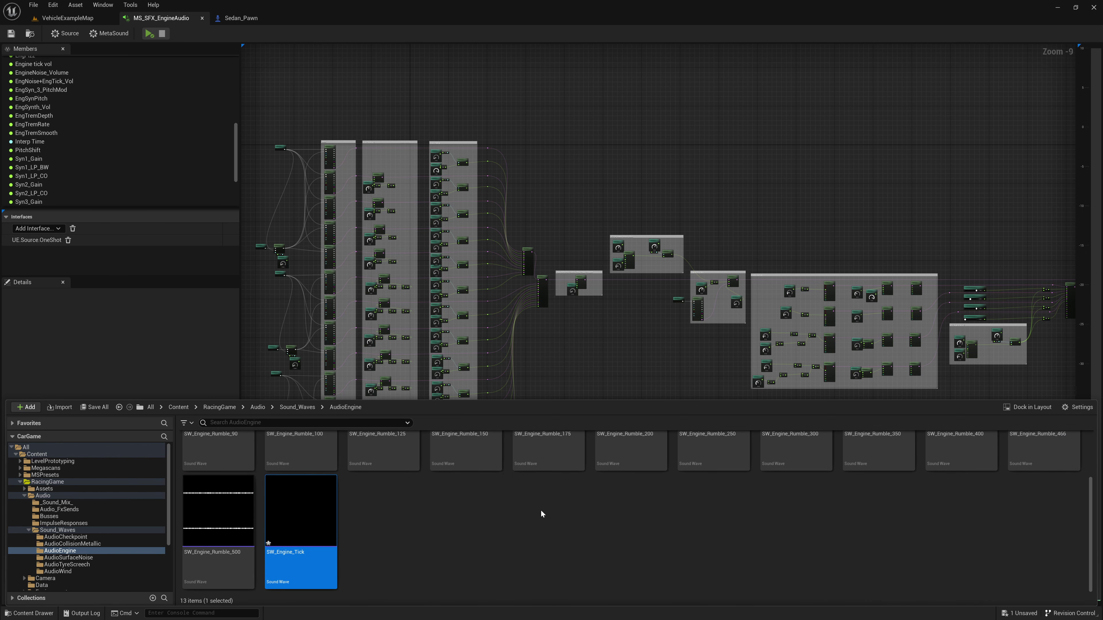
Close the Content Drawer and inspect the Trig_1-2_Range Play/Stop inputs and first three Wave Players.
left_click(601, 349)
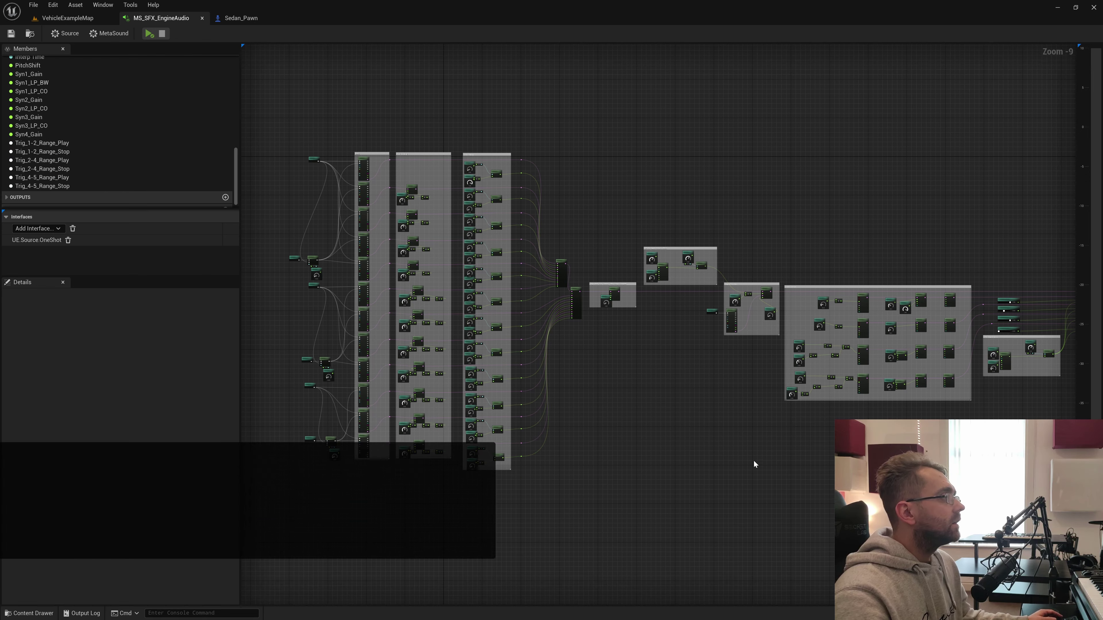
scroll(511, 408, "up", 6)
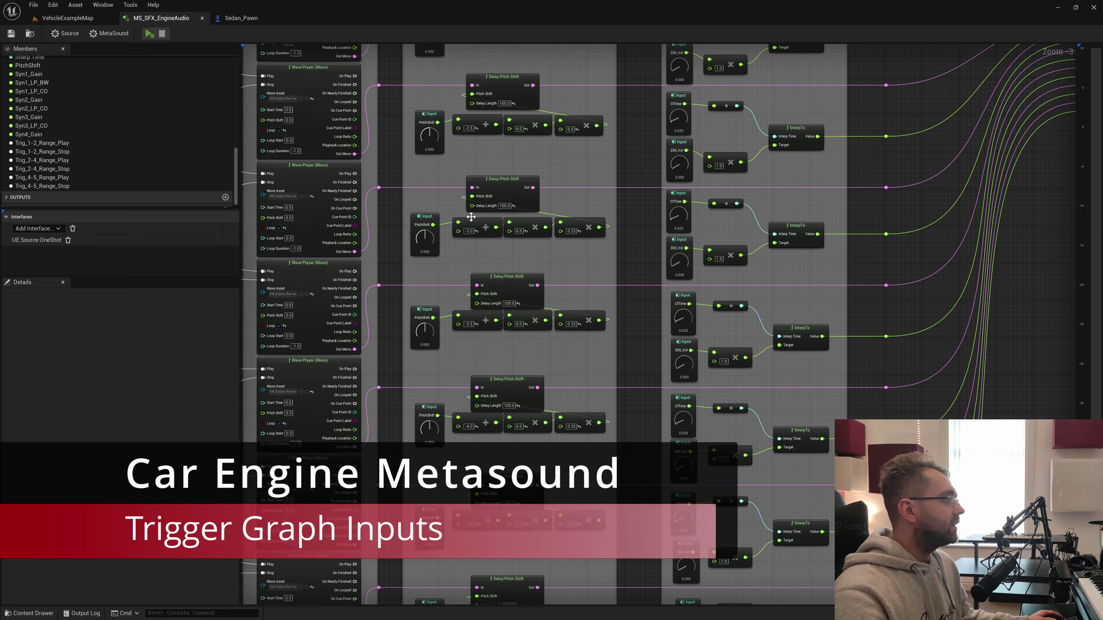
right_click_drag(330, 235, 375, 203)
left_click_drag(376, 193, 500, 119)
left_click_drag(351, 542, 408, 497)
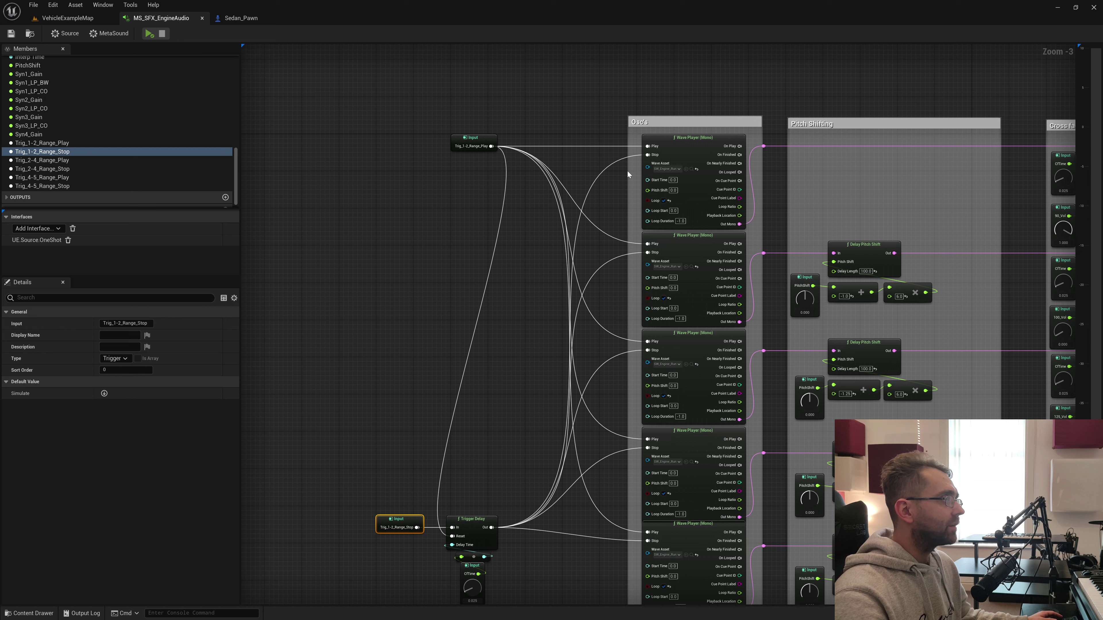
left_click(706, 142)
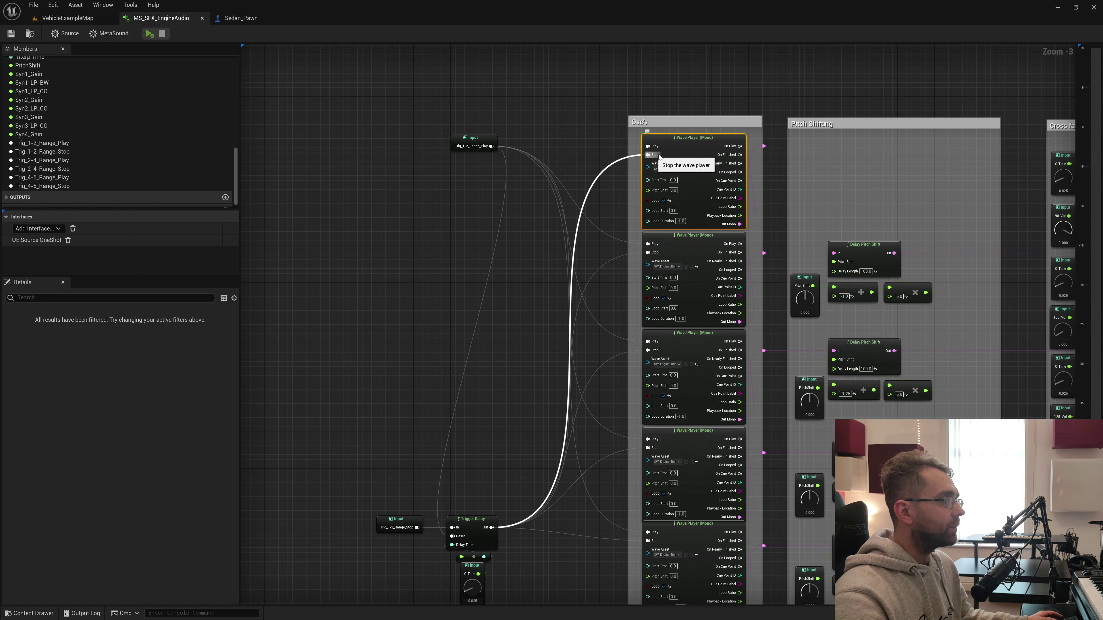
left_click(694, 237)
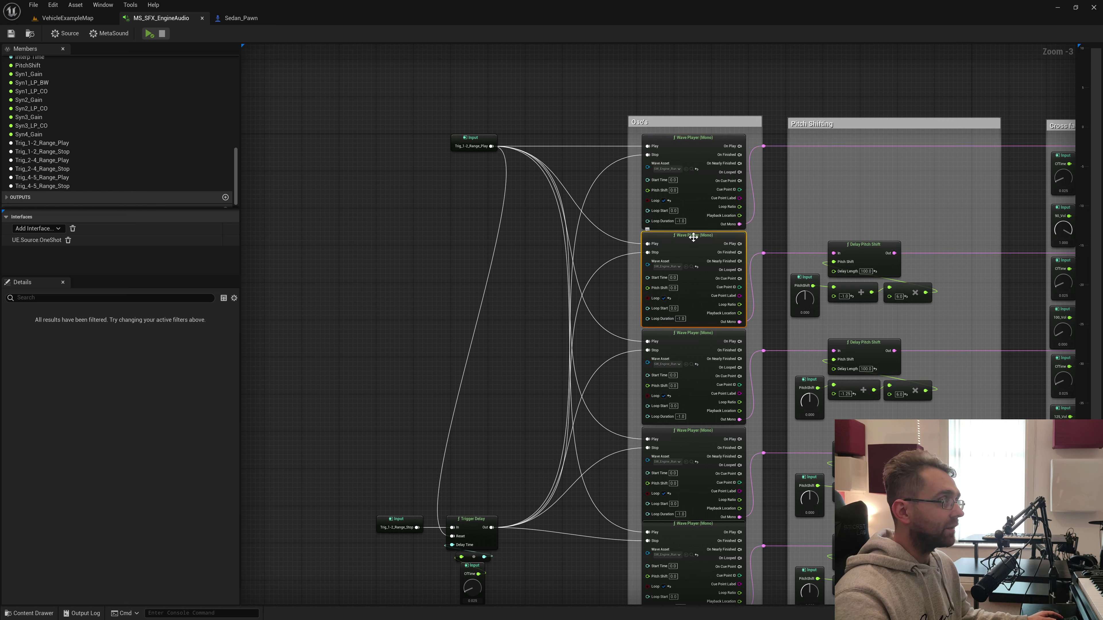
left_click(699, 340)
Survey the whole network: trigger delays plus the Osc's, Pitch Shifting and Cross fading groups.
scroll(563, 367, "down", 1)
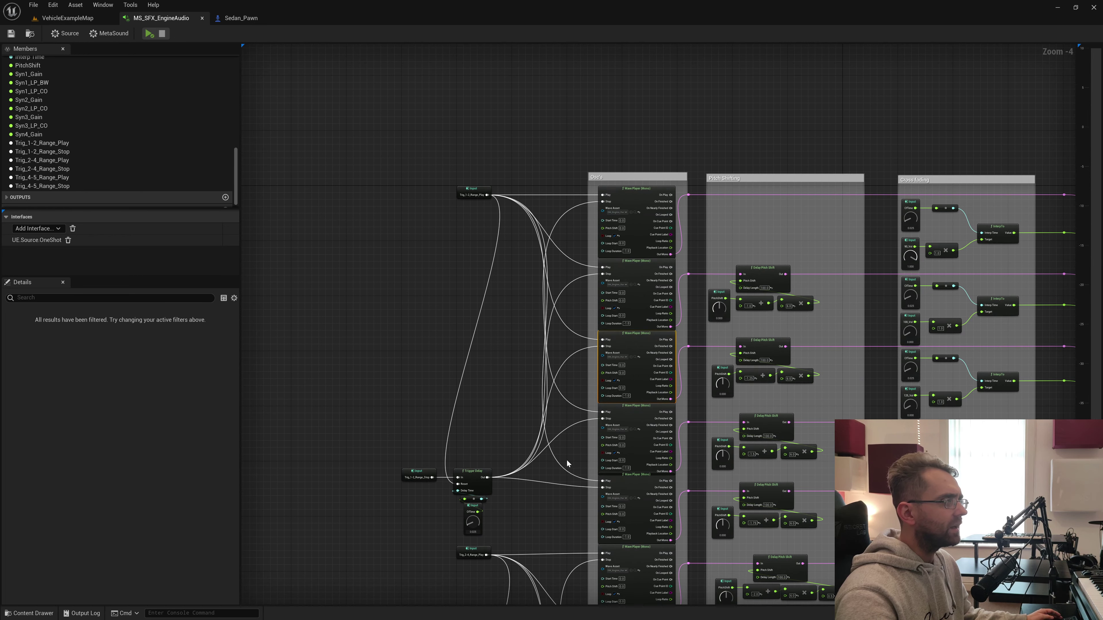
scroll(563, 463, "down", 5)
right_click_drag(569, 483, 515, 234)
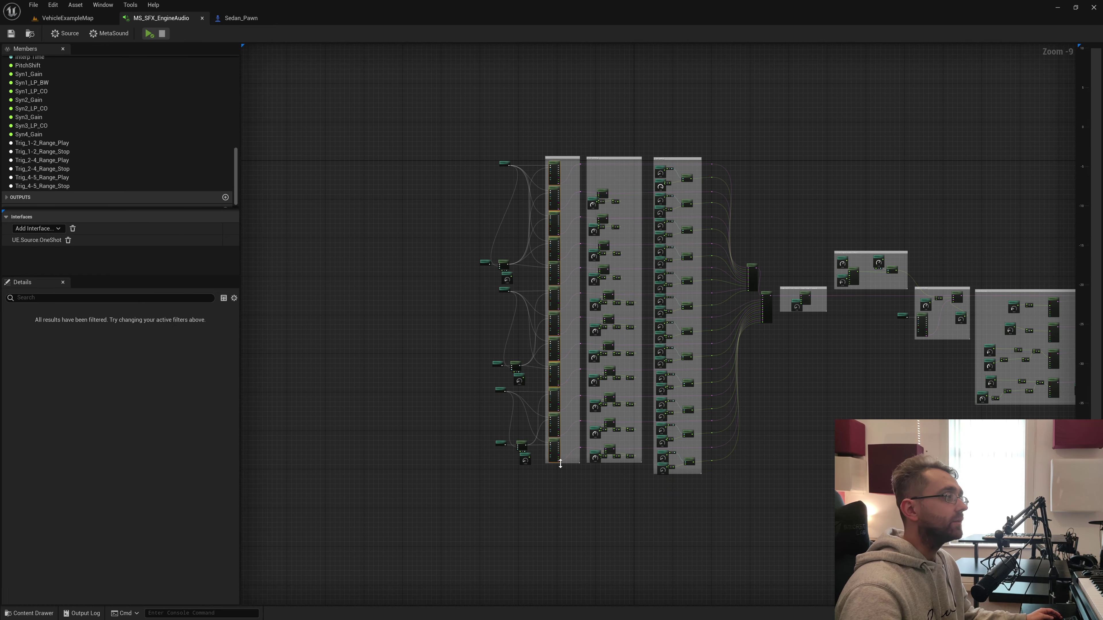
scroll(537, 305, "up", 5)
scroll(506, 203, "up", 1)
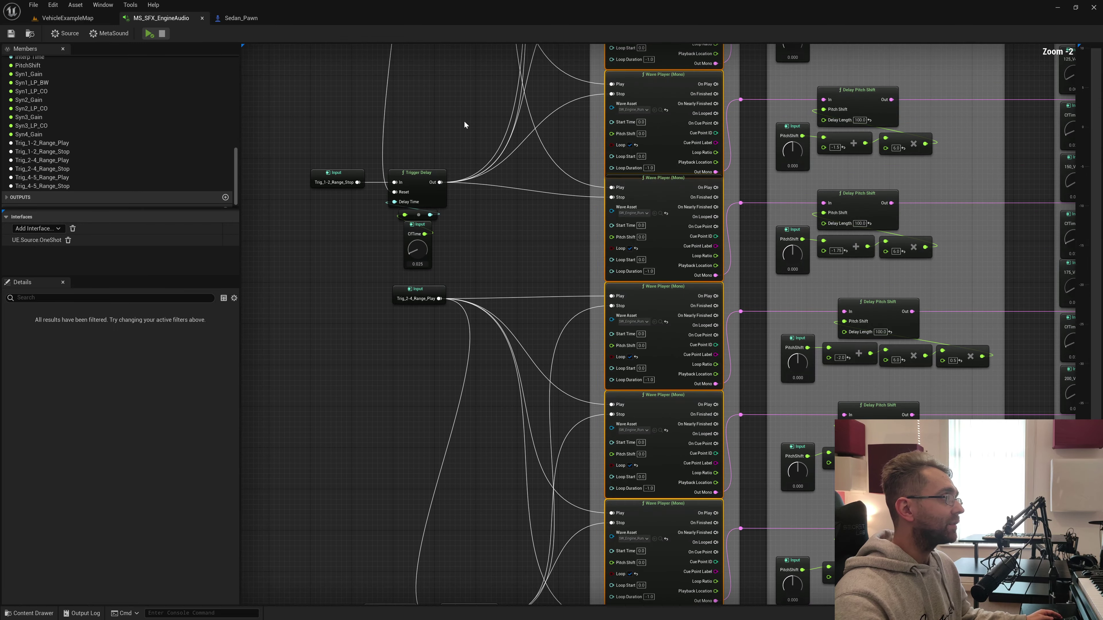
right_click_drag(466, 121, 413, 321)
right_click_drag(391, 187, 424, 251)
scroll(424, 252, "down", 1)
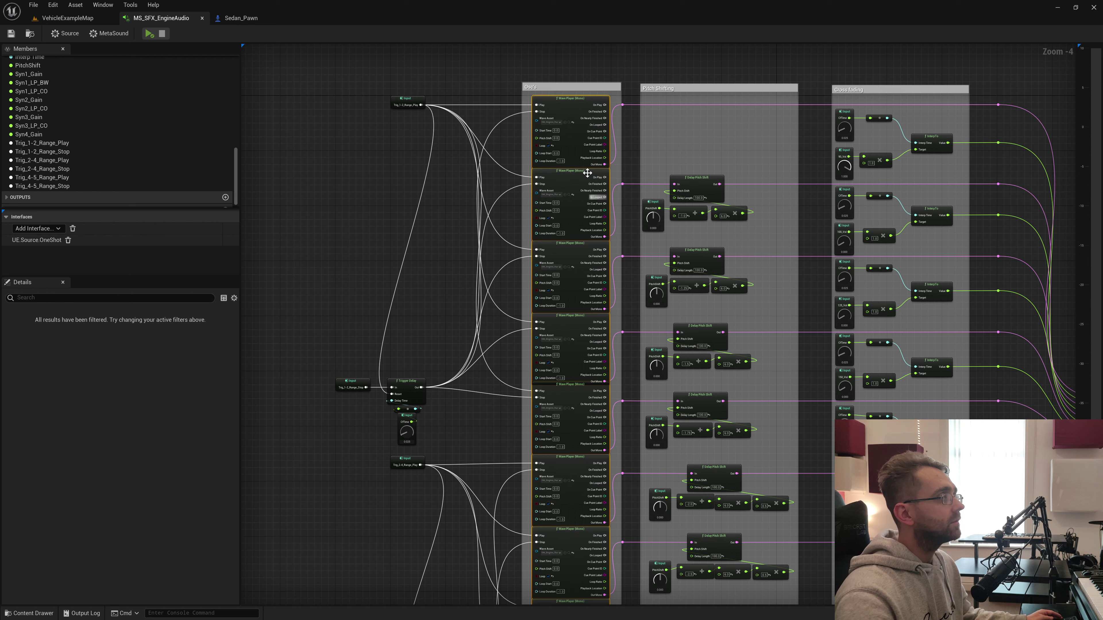
Reselect the top Wave Player and trigger inputs, browsing the Play trigger's connectable nodes without adding any.
left_click(566, 124)
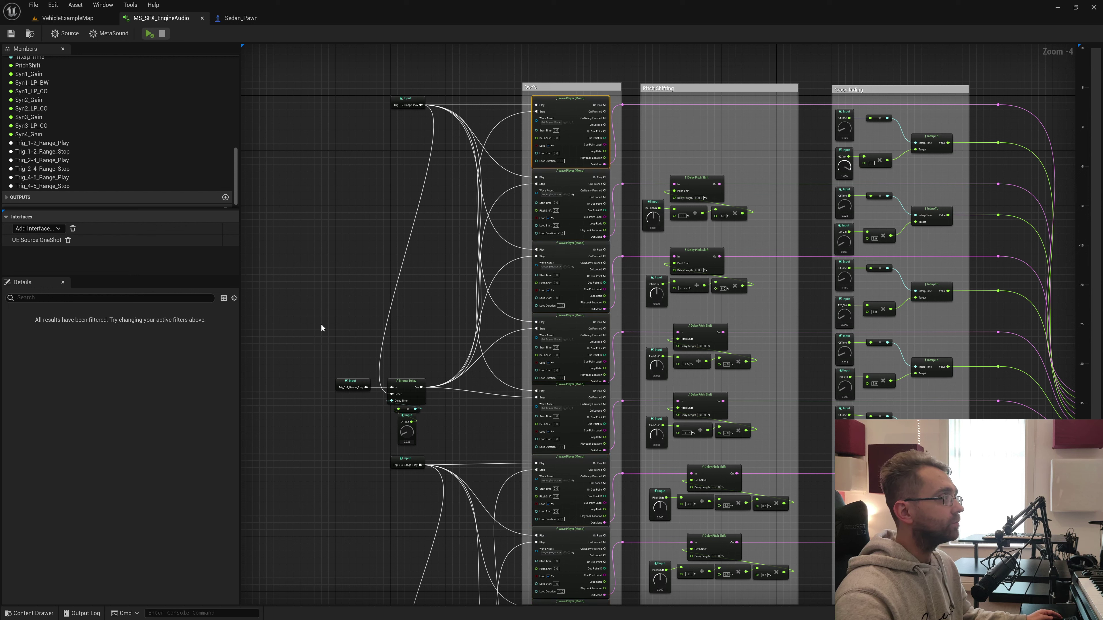
left_click(352, 382)
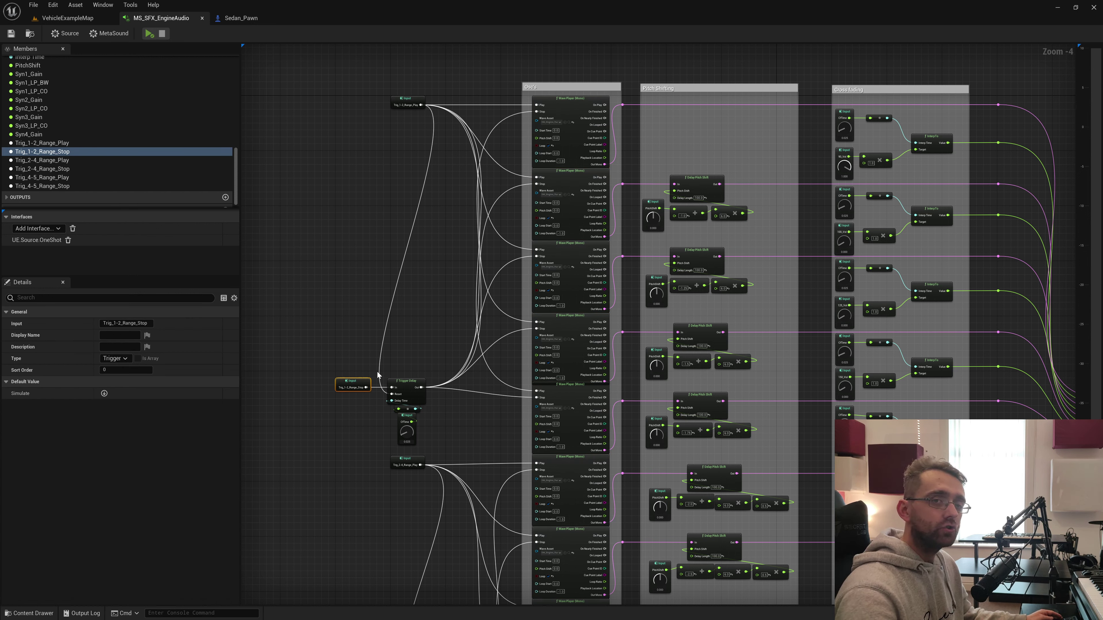
left_click(407, 102)
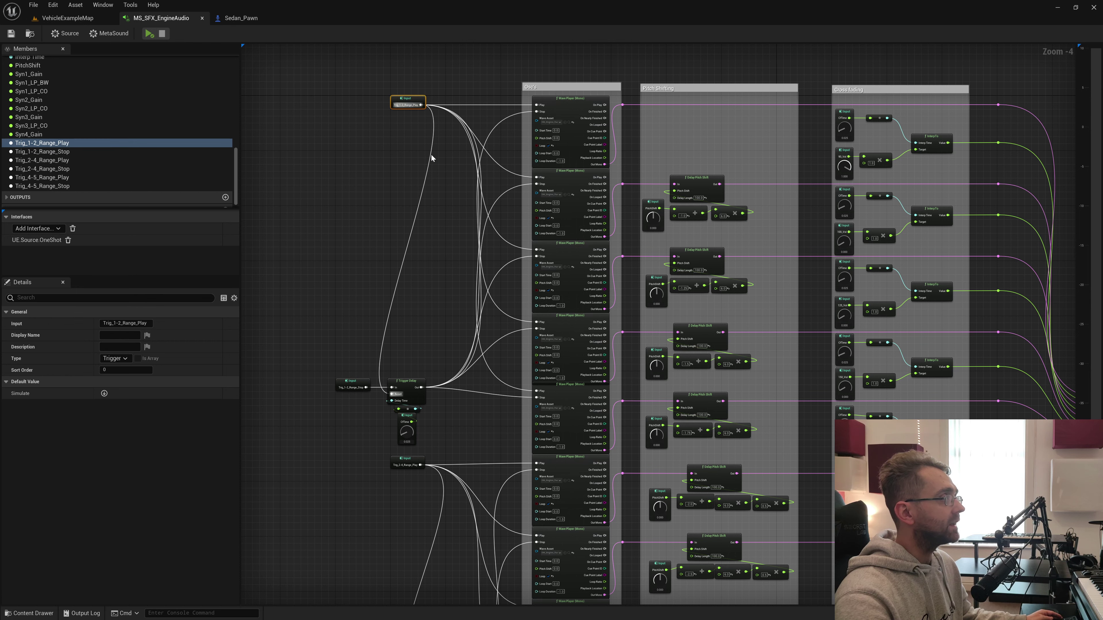
scroll(391, 133, "up", 5)
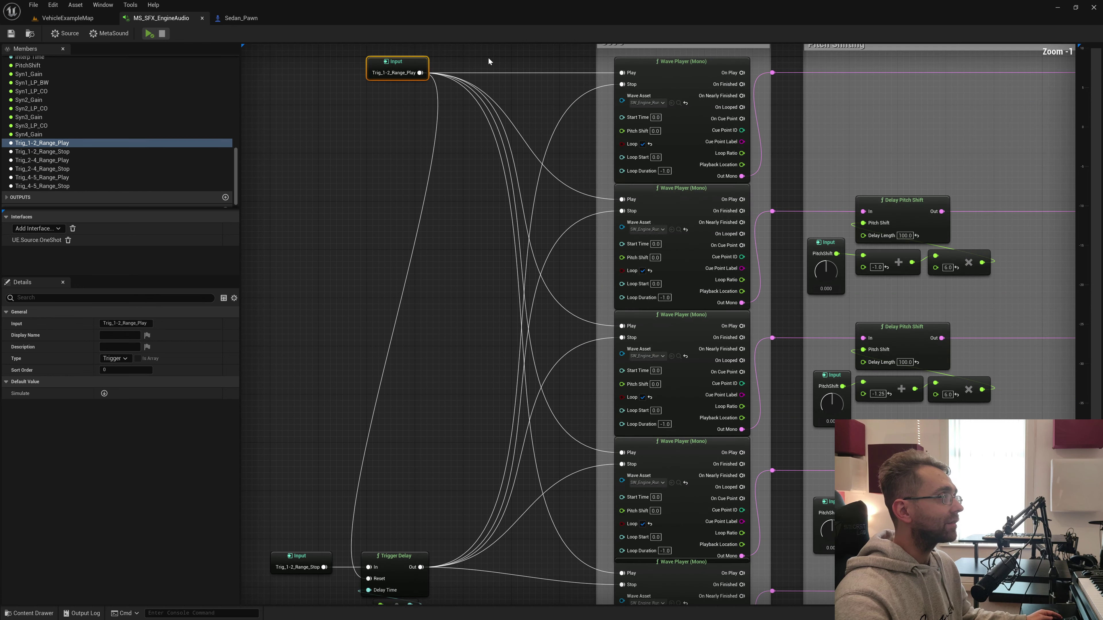
left_click_drag(646, 283, 515, 193)
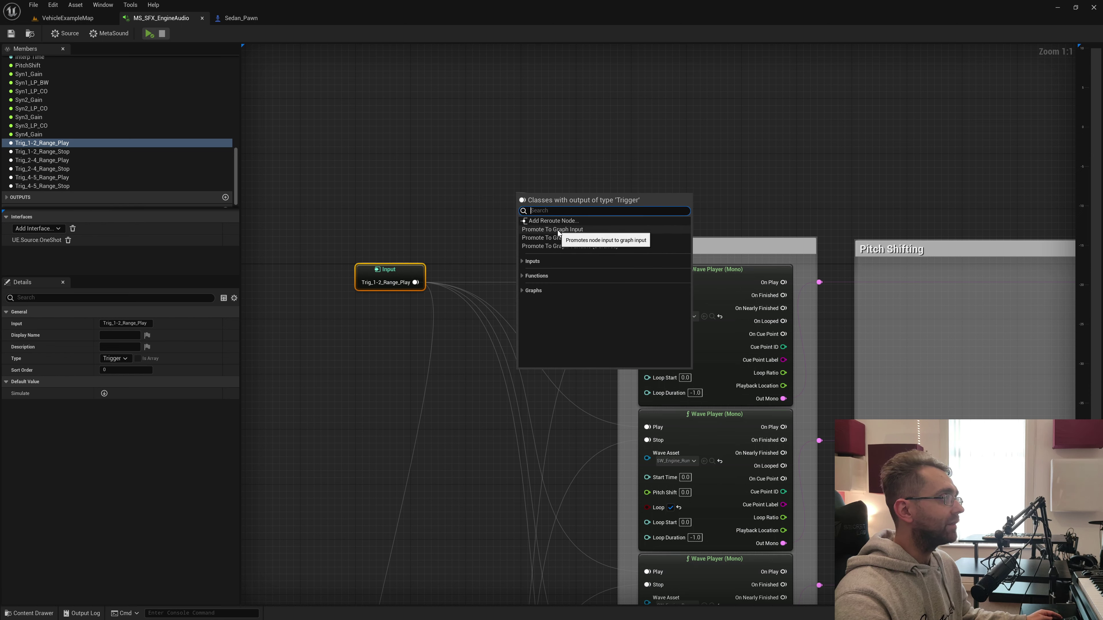
left_click(399, 239)
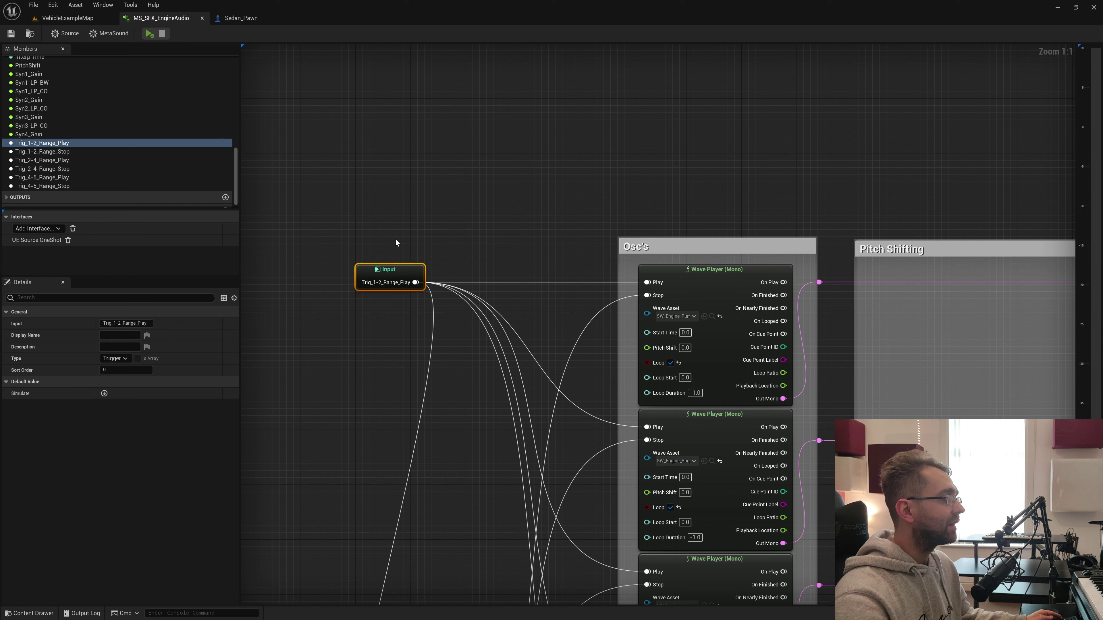
Enter rename mode on Trig_1-2_Range_Play, then reselect it and centre the Osc's group.
key("F2")
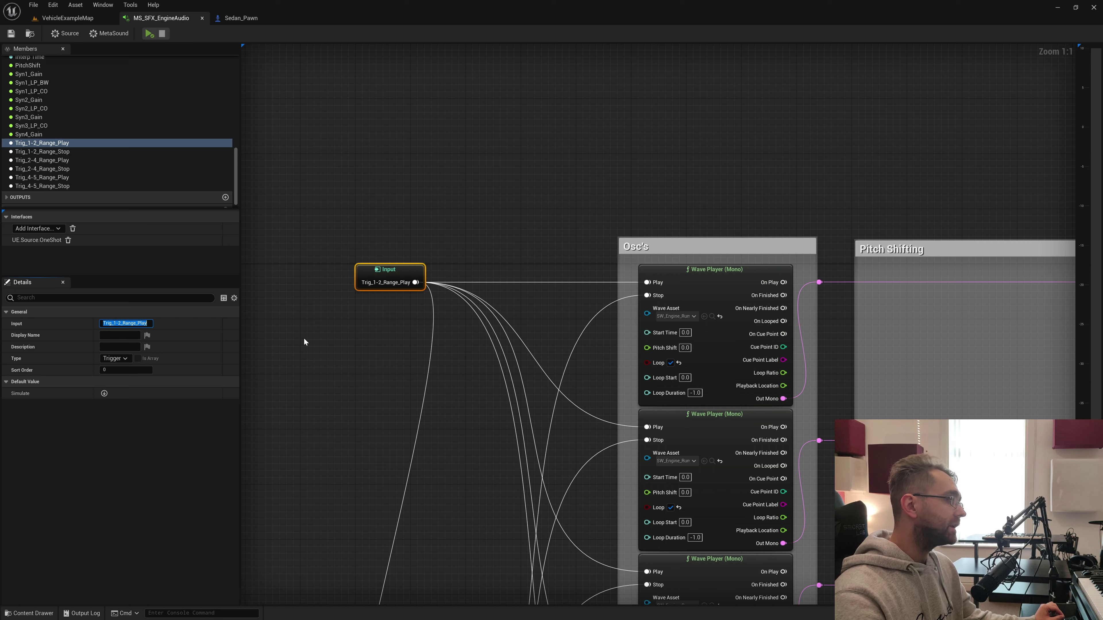
left_click(312, 320)
left_click(369, 287)
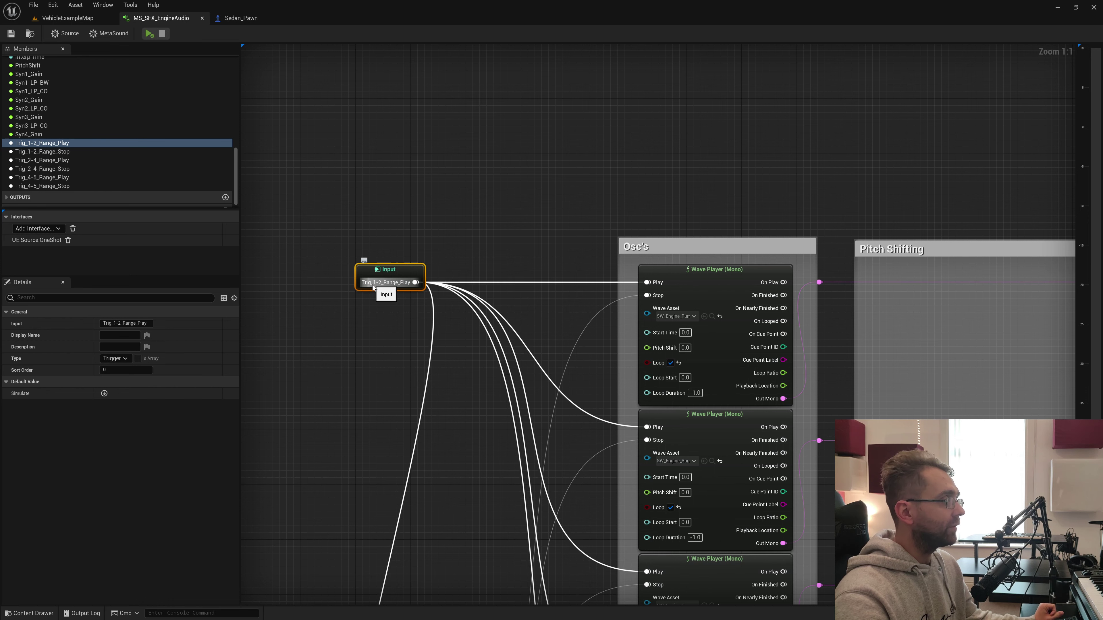
scroll(452, 439, "down", 1)
right_click_drag(456, 444, 399, 301)
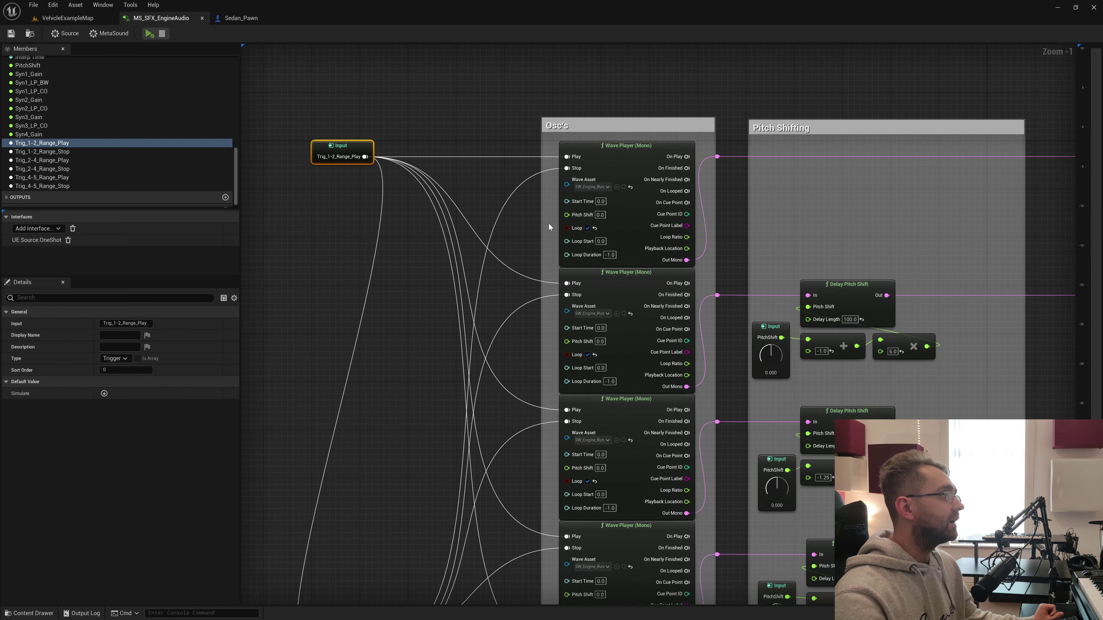
Dismiss the top Wave Player's asset list without changing its loop, then select that player.
left_click(593, 187)
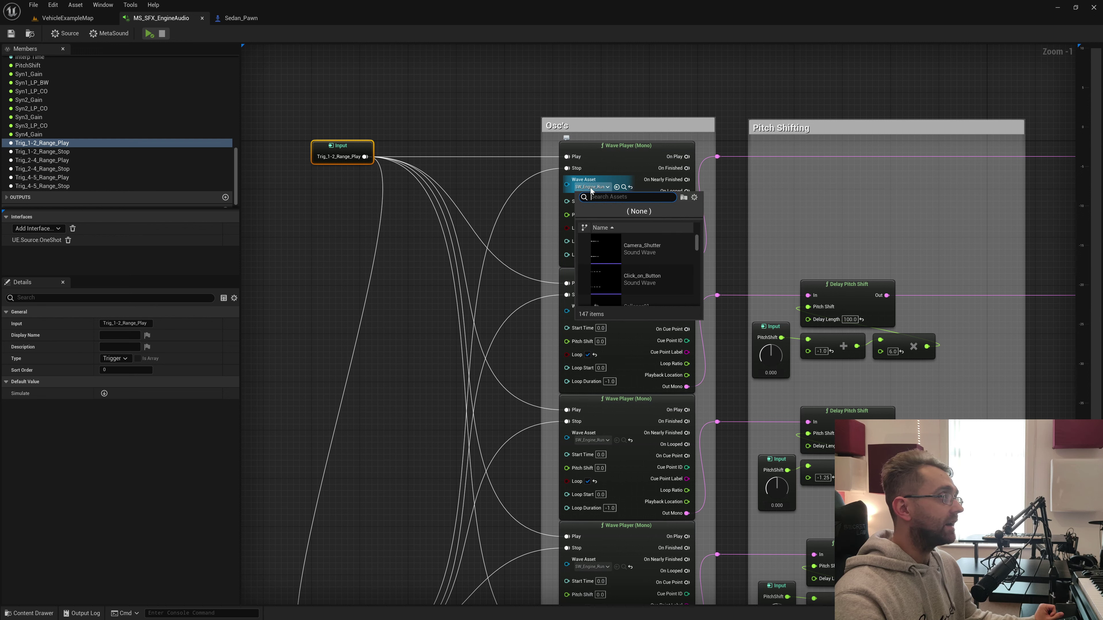
left_click(330, 181)
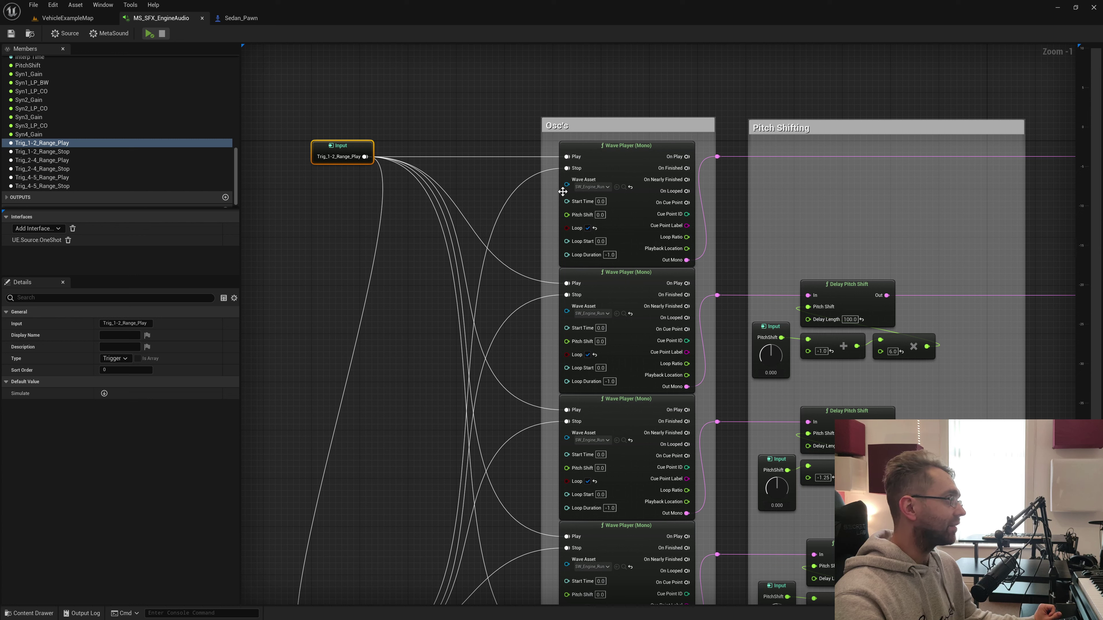
left_click(596, 155)
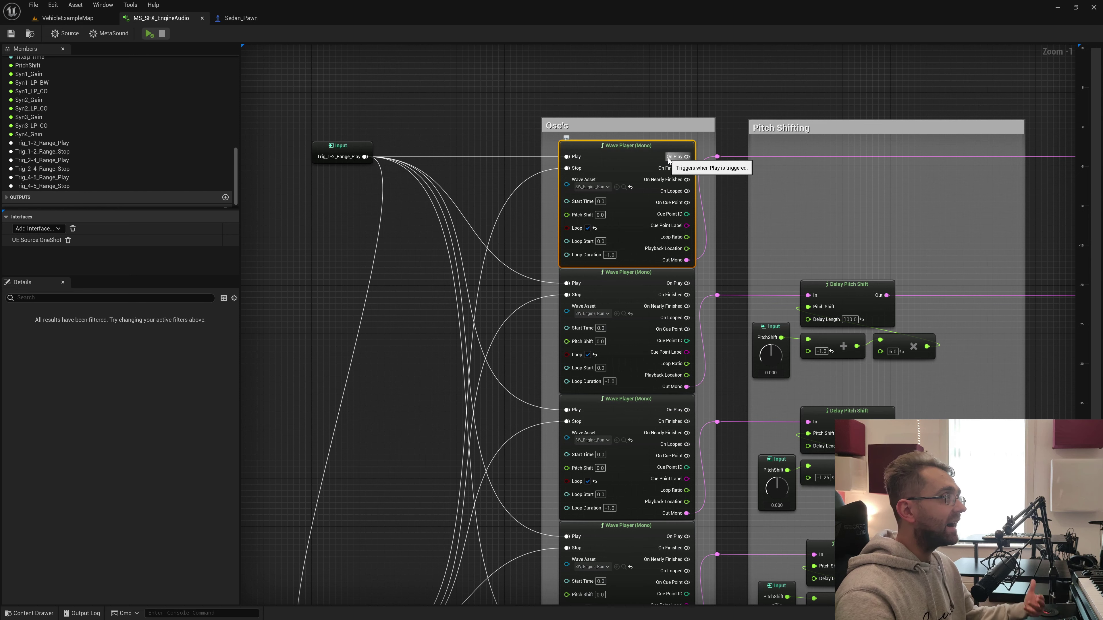
Bring the Cross fading column into view and select Trig_1-2_Range_Play and its five Wave Players.
scroll(571, 278, "down", 2)
right_click_drag(510, 231, 520, 294)
left_click(442, 114)
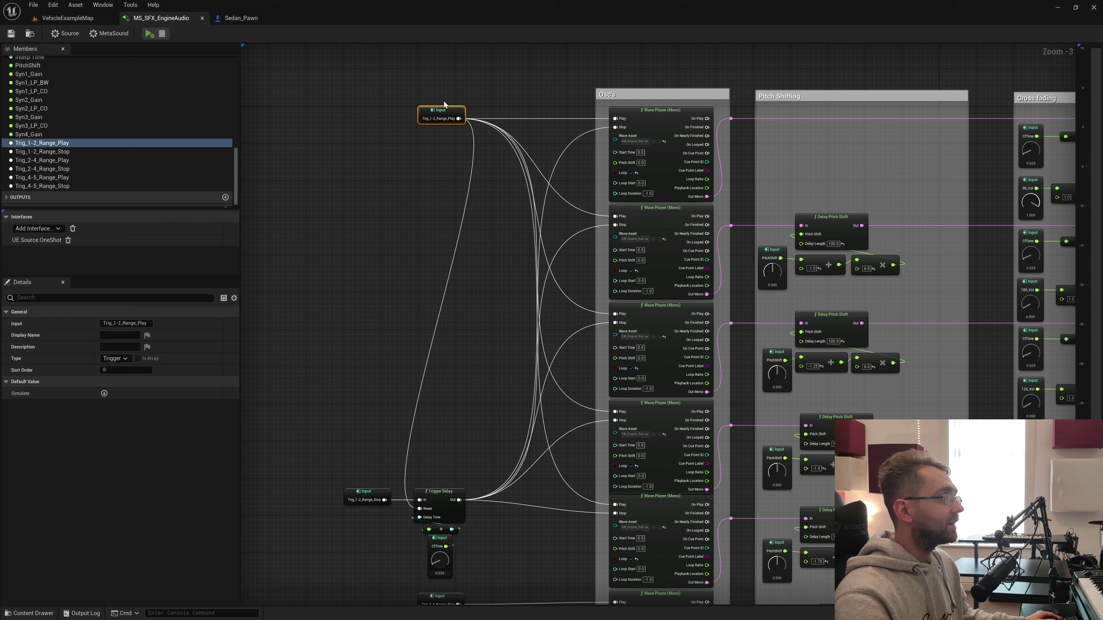
left_click_drag(591, 176, 690, 552)
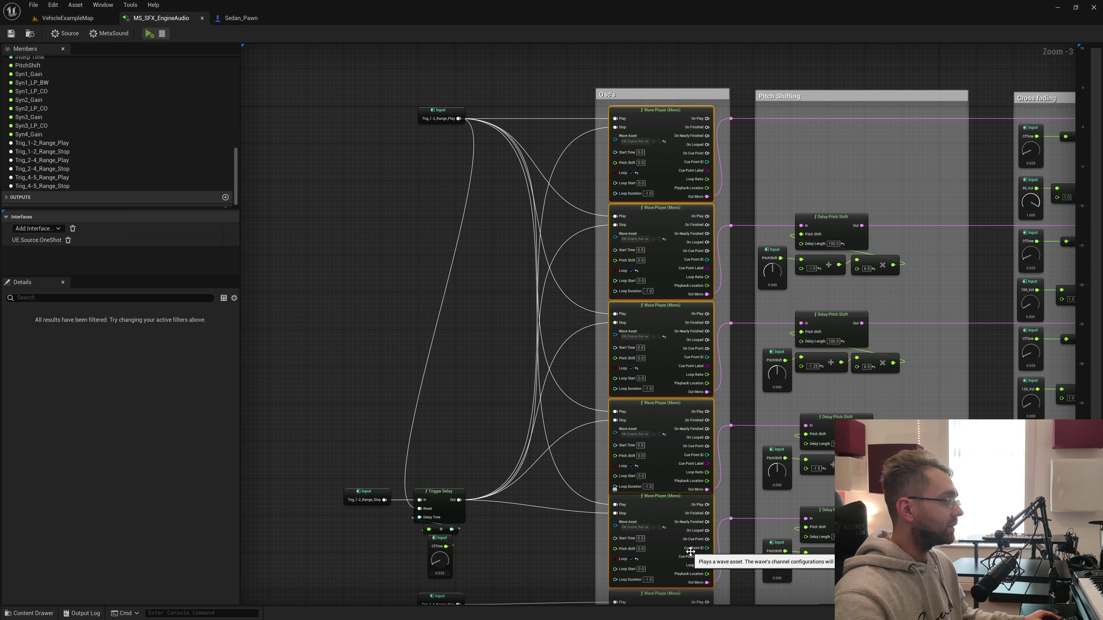
scroll(472, 175, "up", 2)
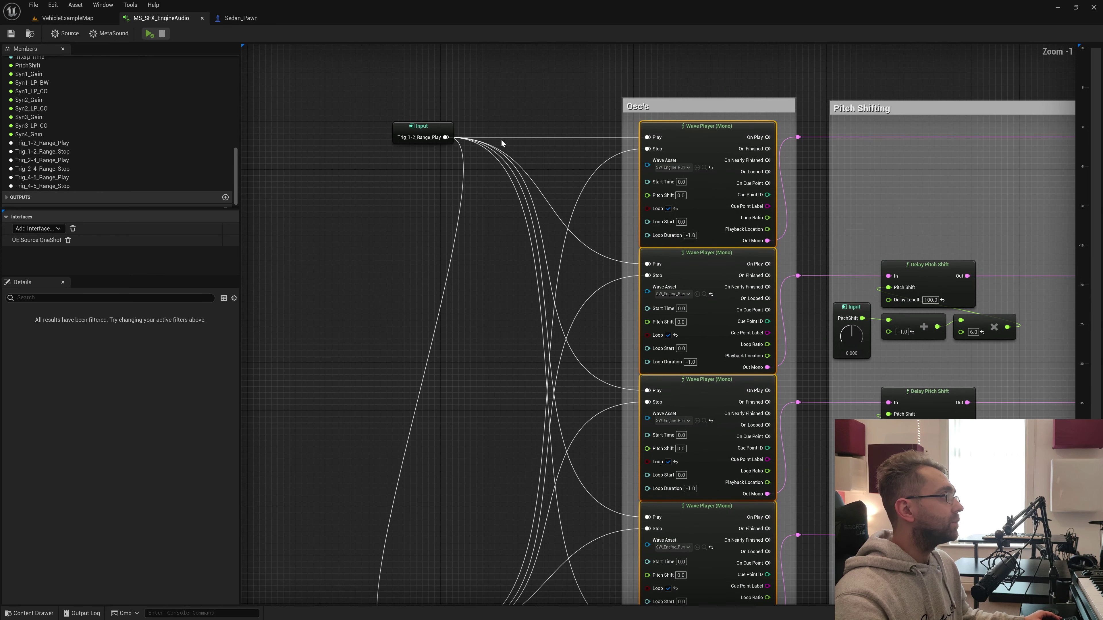
left_click(703, 267)
right_click_drag(704, 268, 677, 186)
left_click(694, 308)
left_click(629, 502)
right_click_drag(630, 502, 685, 437)
left_click(685, 393)
right_click_drag(310, 204, 506, 370)
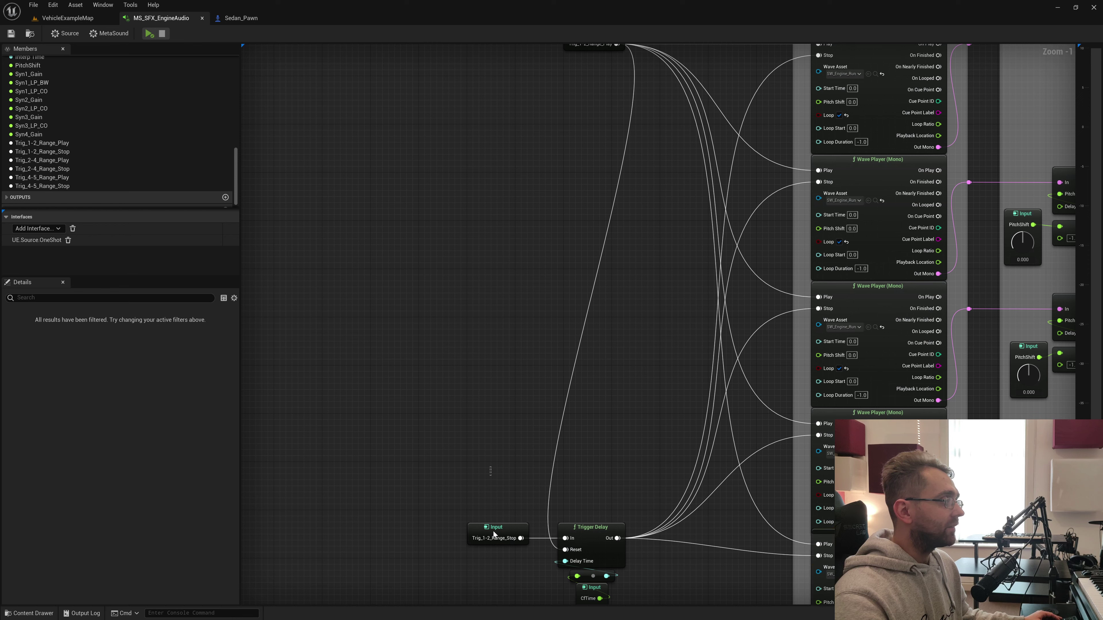
left_click_drag(493, 505, 489, 564)
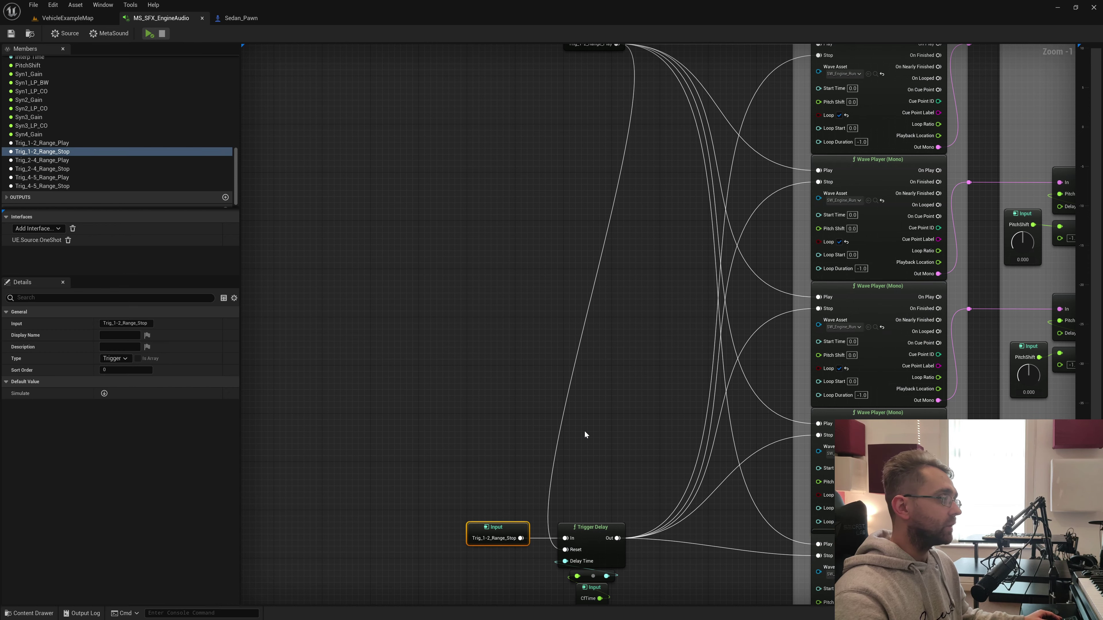
right_click_drag(438, 443, 383, 371)
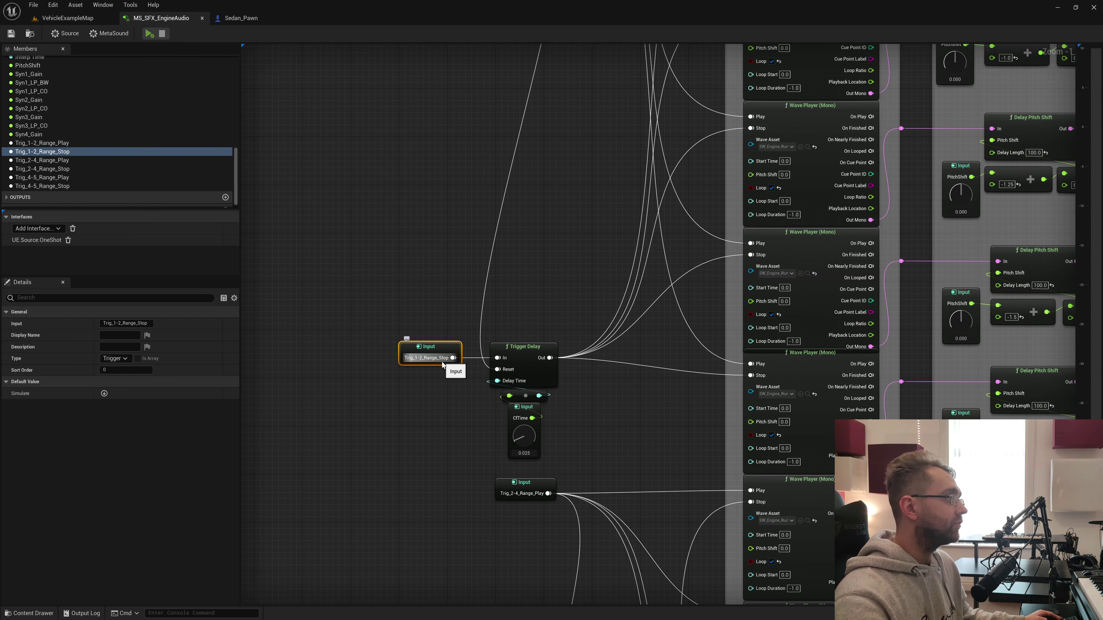
right_click_drag(469, 422, 397, 414)
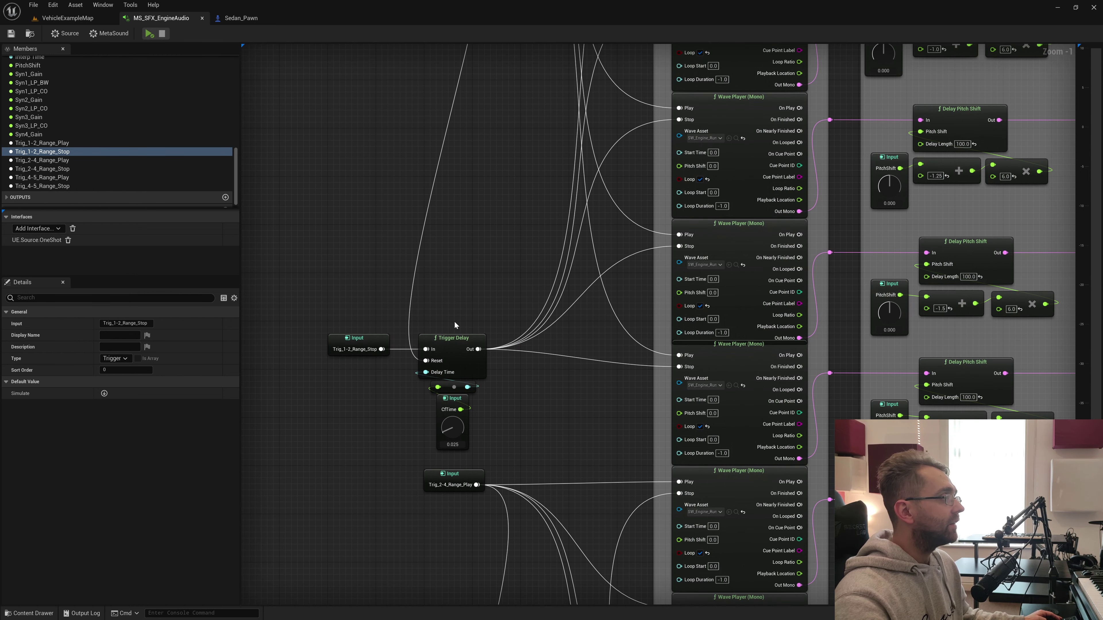
left_click(475, 361)
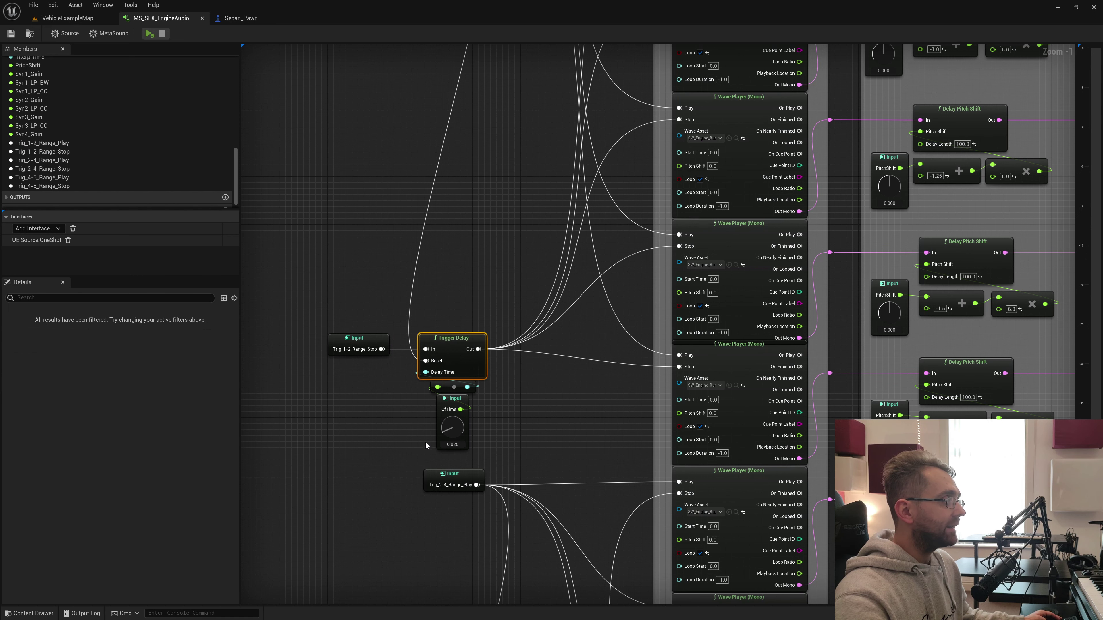
scroll(425, 443, "up", 1)
left_click_drag(420, 445, 490, 382)
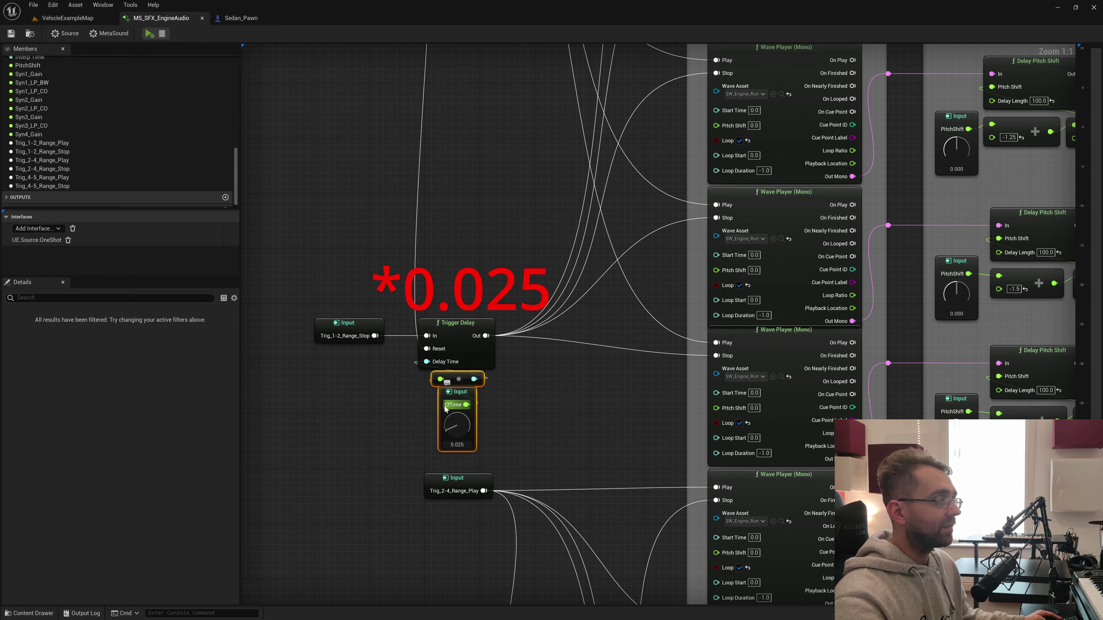
scroll(476, 411, "down", 7)
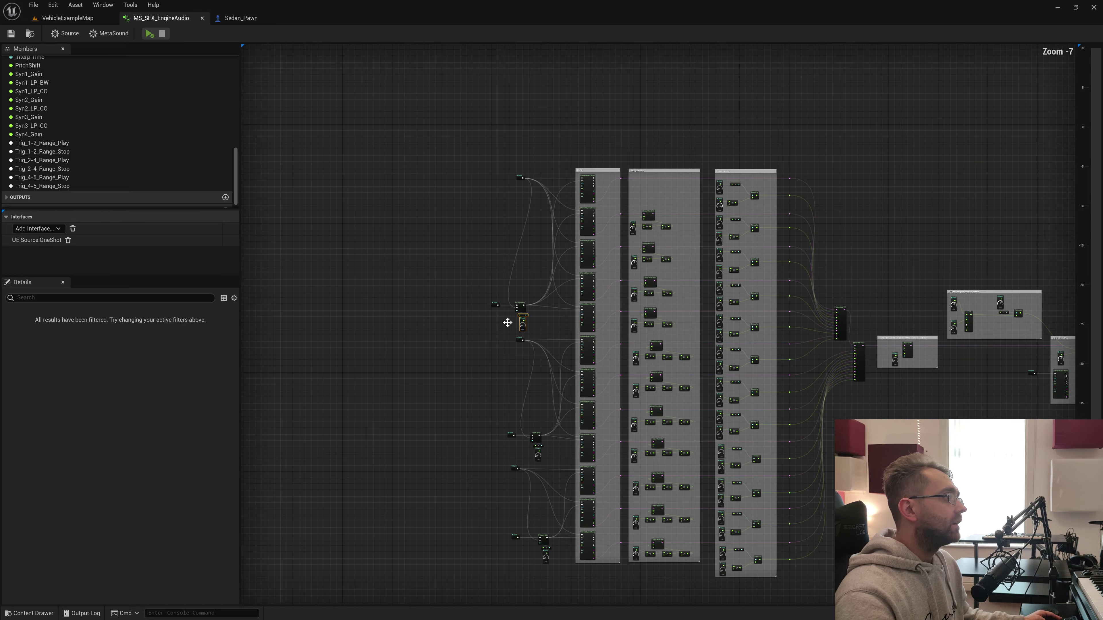
scroll(521, 308, "up", 6)
scroll(511, 354, "down", 6)
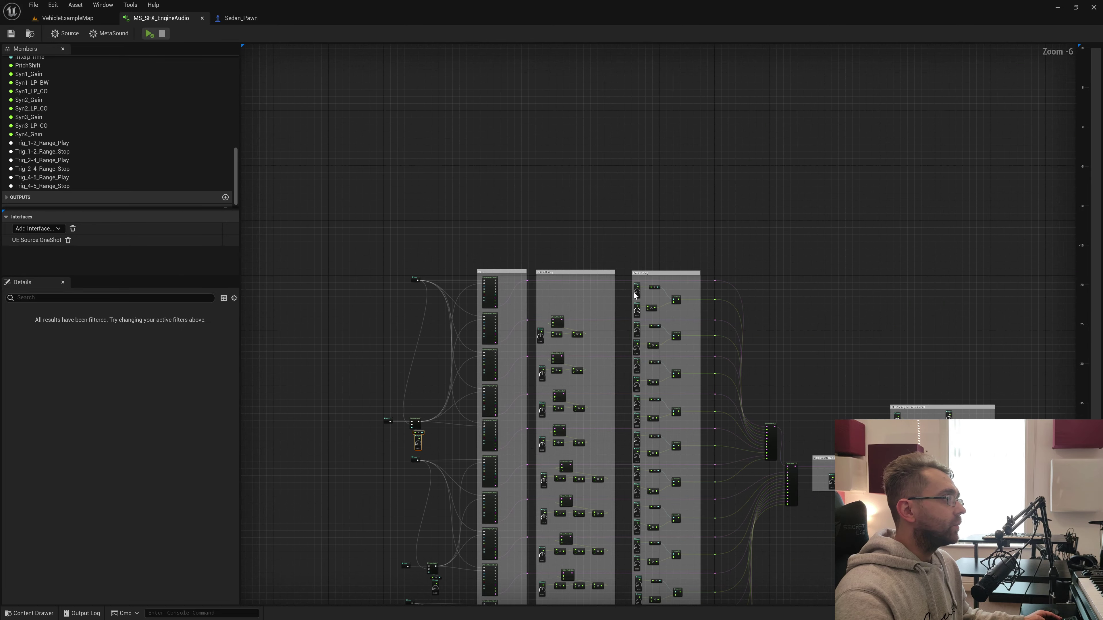
scroll(653, 287, "up", 6)
right_click_drag(621, 312, 469, 261)
left_click_drag(598, 230, 700, 140)
scroll(685, 161, "down", 4)
right_click_drag(499, 220, 645, 218)
left_click(492, 217)
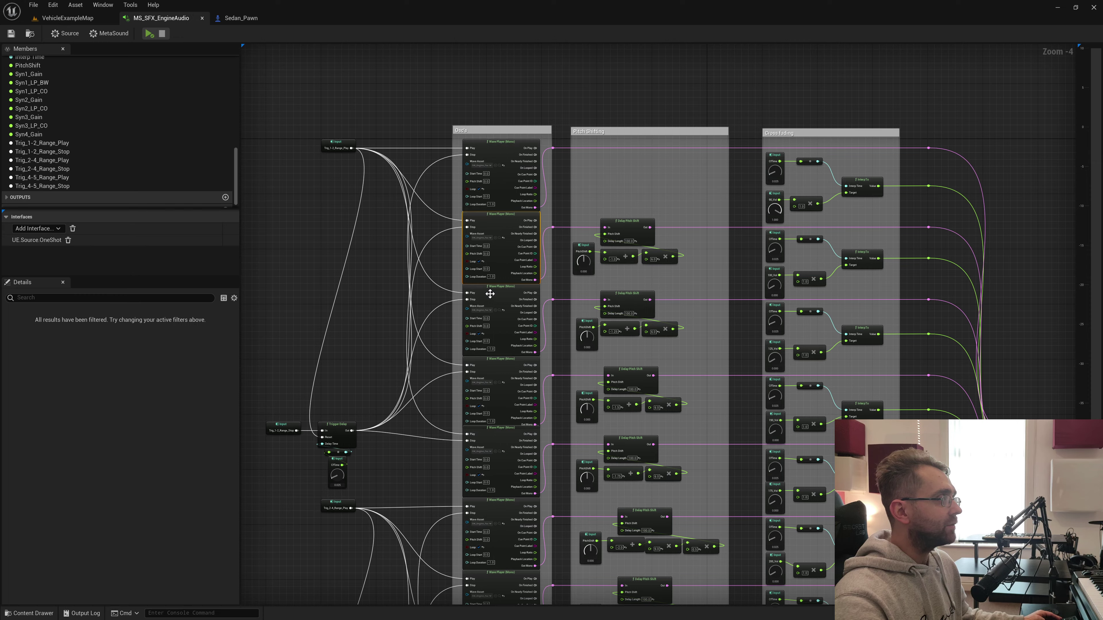
scroll(810, 214, "up", 4)
left_click(674, 216)
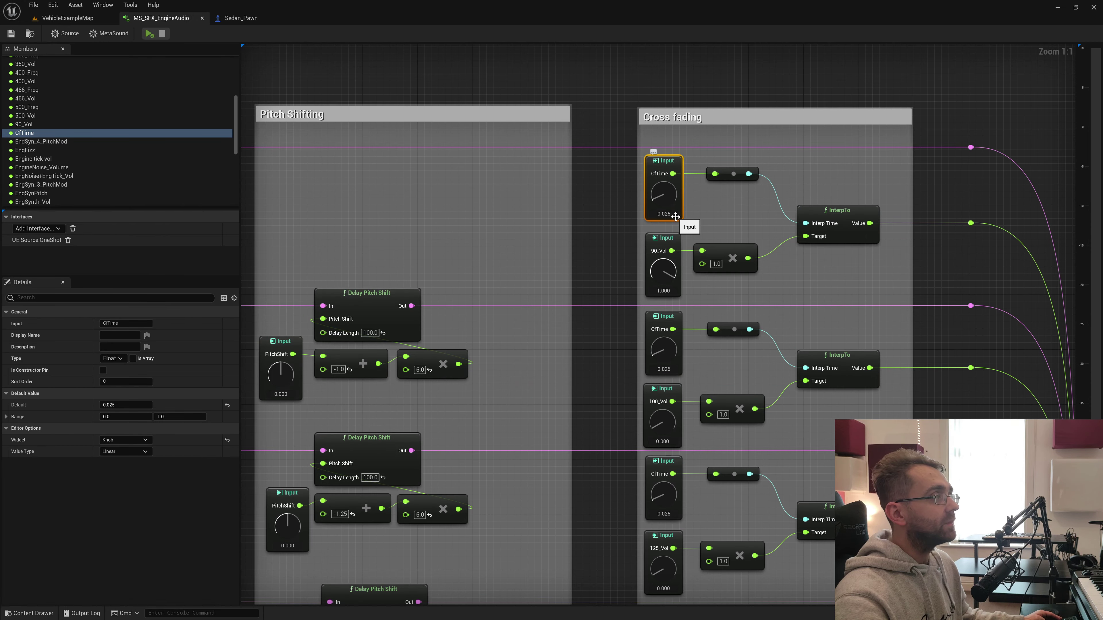
Drag the first InterpTo node's 90_Vol input from 1.000 down to 0.172, then zoom out.
left_click(806, 217)
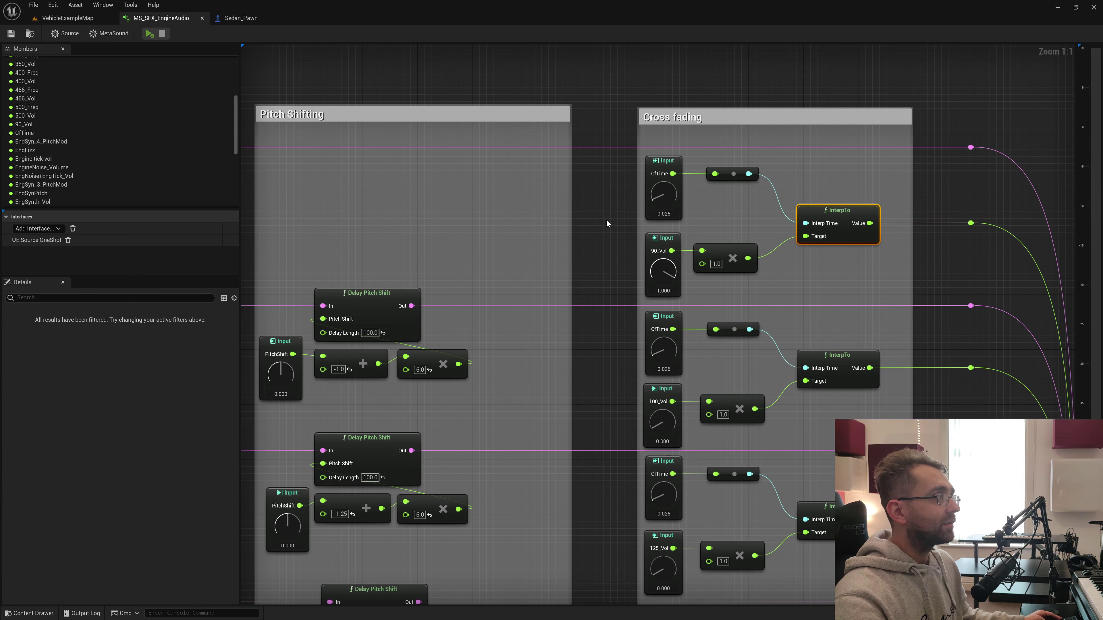
scroll(507, 238, "down", 3)
left_click_drag(391, 228, 481, 555)
left_click_drag(849, 217, 833, 287)
left_click_drag(961, 161, 972, 213)
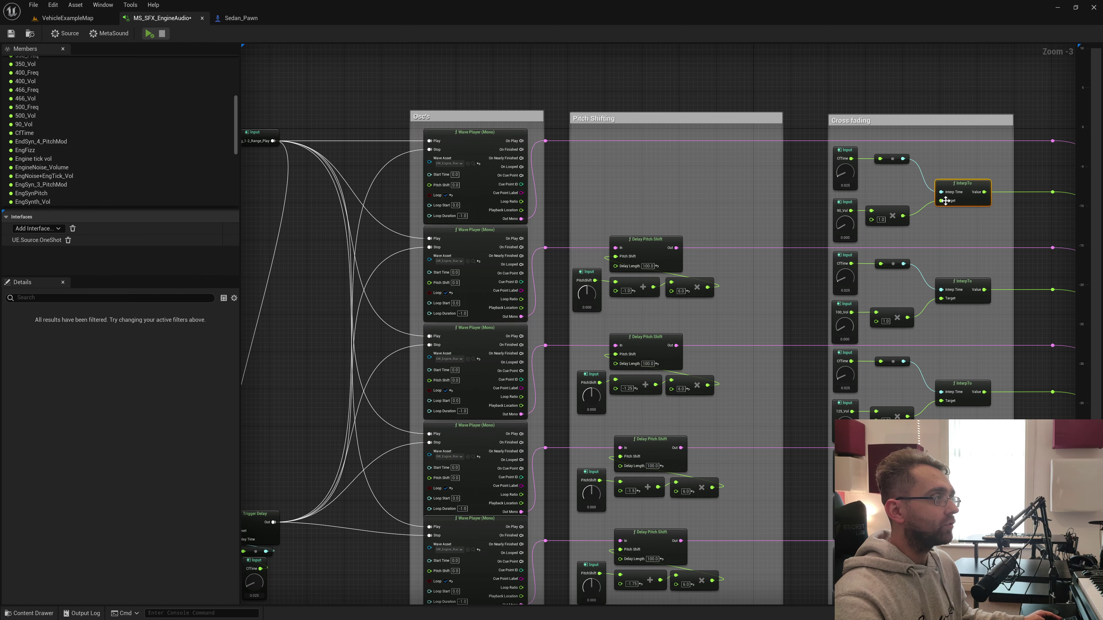
scroll(925, 200, "down", 1)
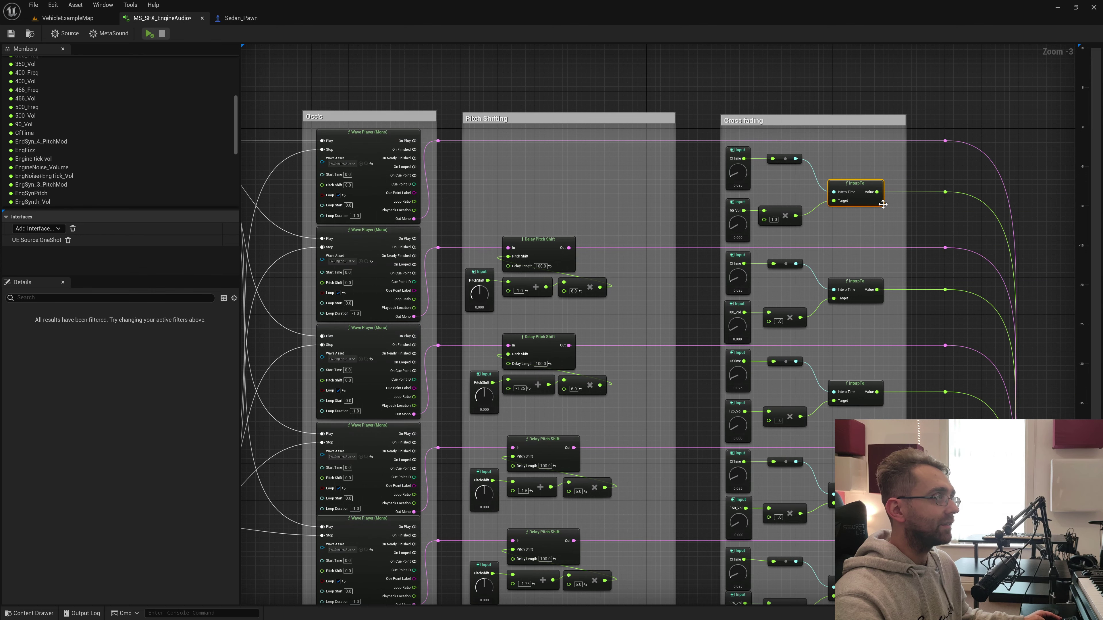
scroll(899, 256, "down", 2)
right_click_drag(900, 256, 945, 279)
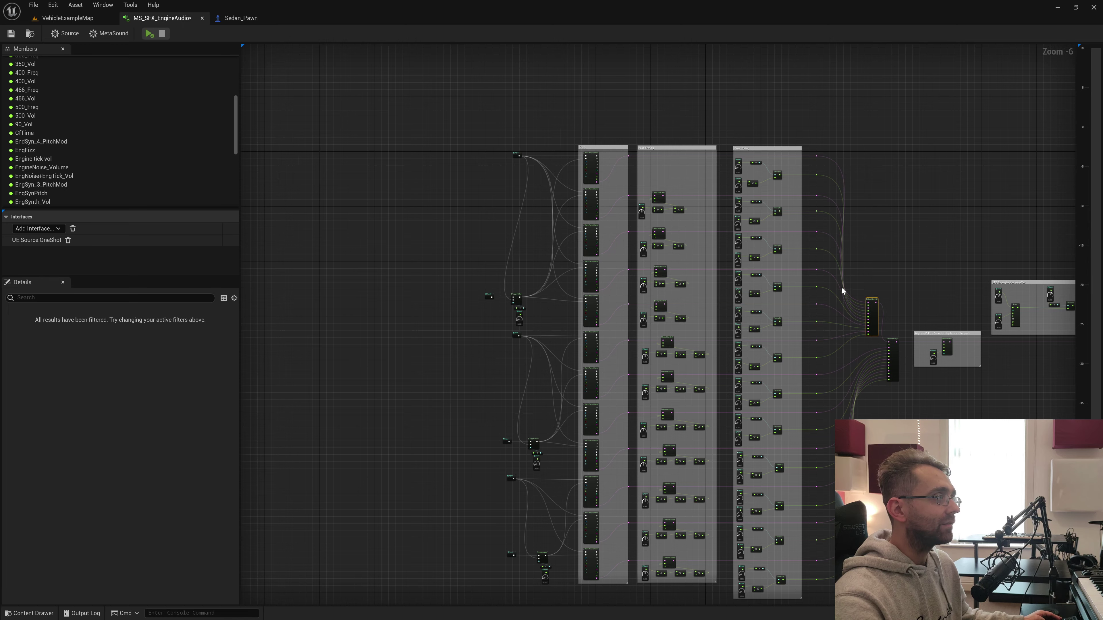
scroll(842, 310, "up", 4)
scroll(820, 167, "down", 1)
right_click_drag(591, 243, 192, 325)
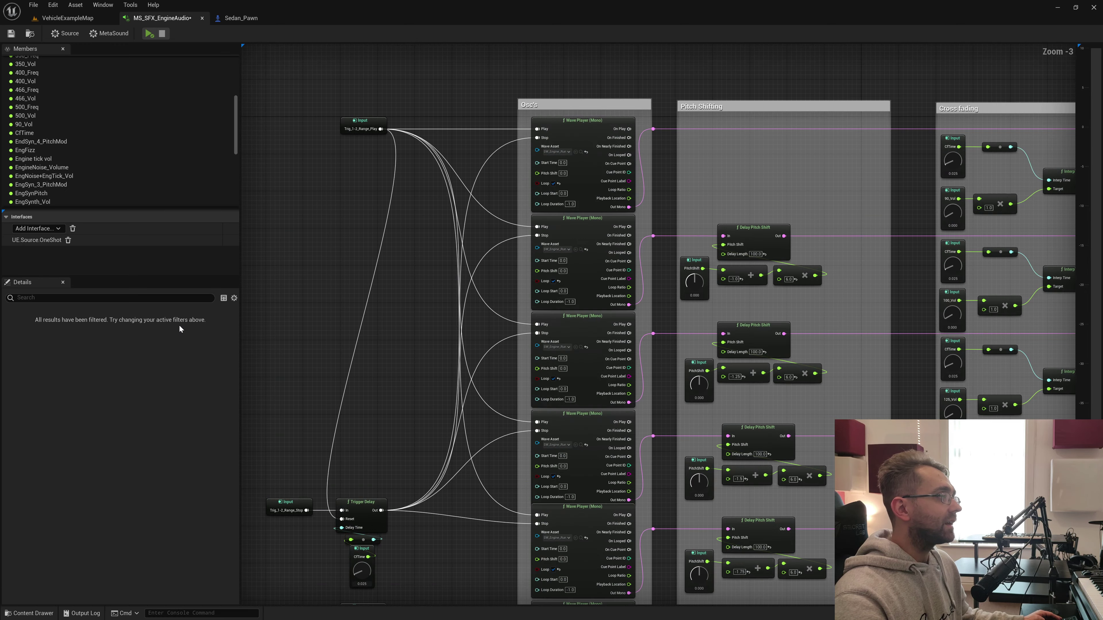
right_click_drag(400, 368, 419, 337)
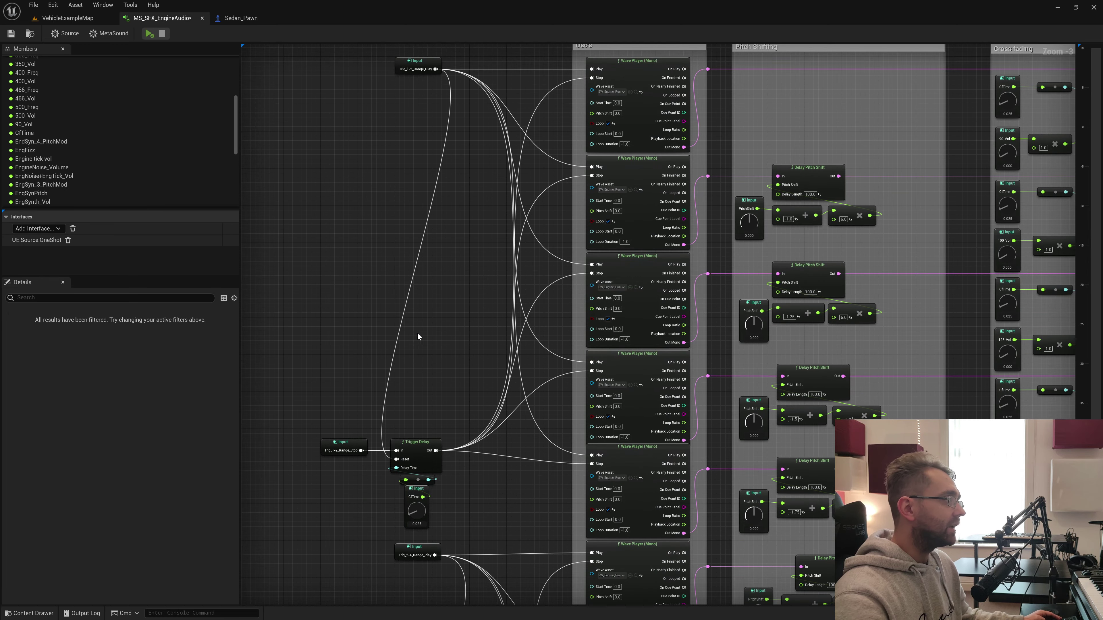
scroll(419, 338, "up", 2)
left_click(377, 401)
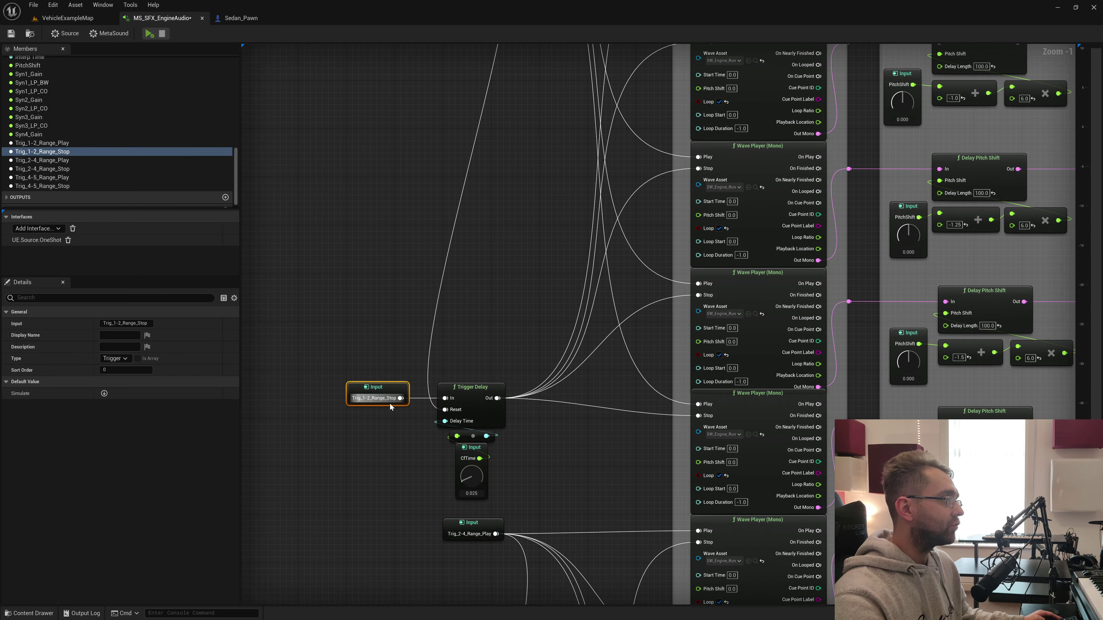
left_click(461, 391)
right_click_drag(712, 421, 606, 422)
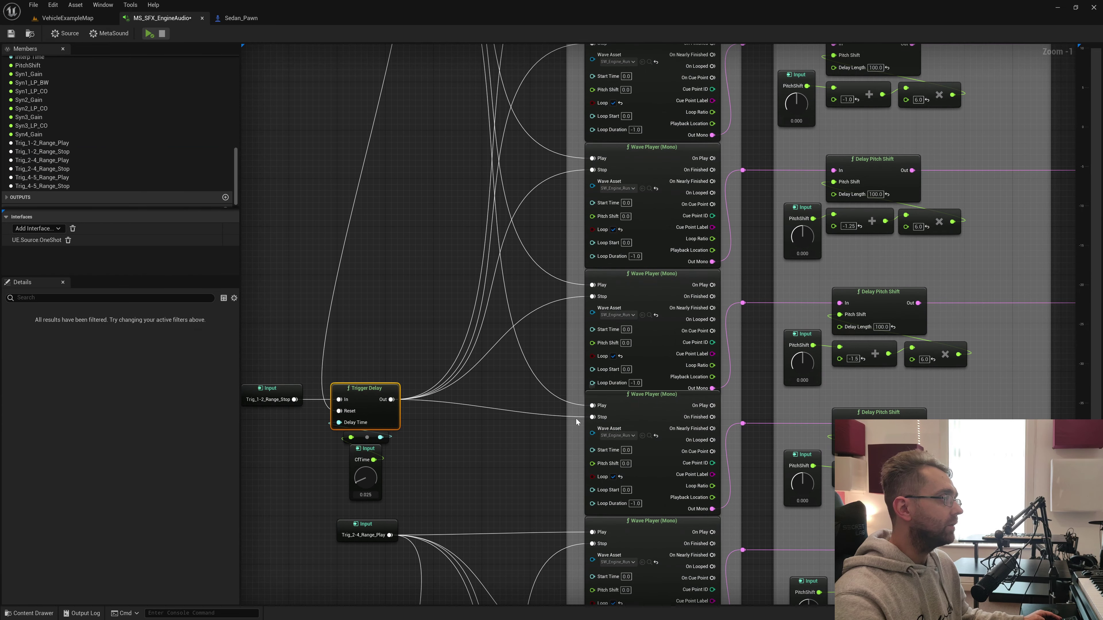
left_click(656, 277)
left_click(655, 146)
right_click_drag(655, 146, 654, 222)
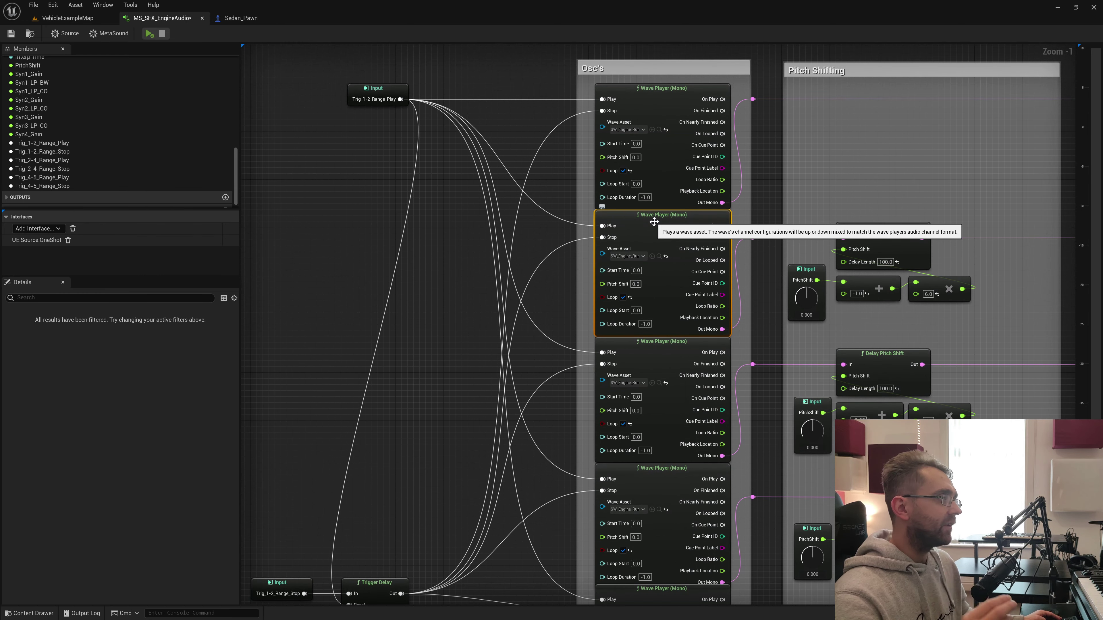
left_click(668, 95)
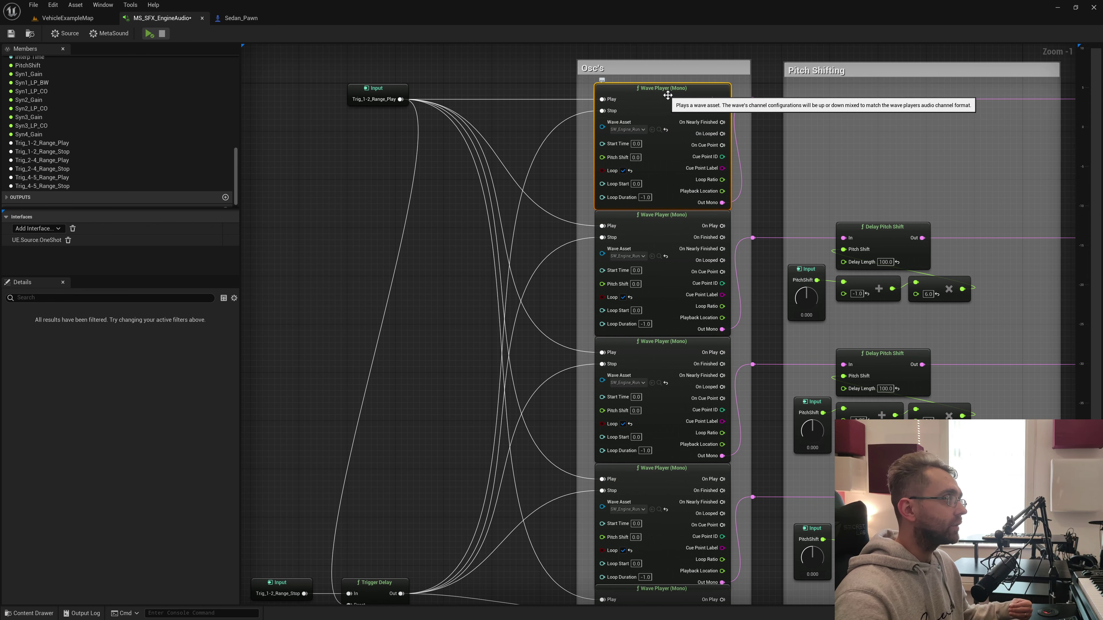
scroll(725, 152, "down", 2)
right_click_drag(856, 149, 547, 166)
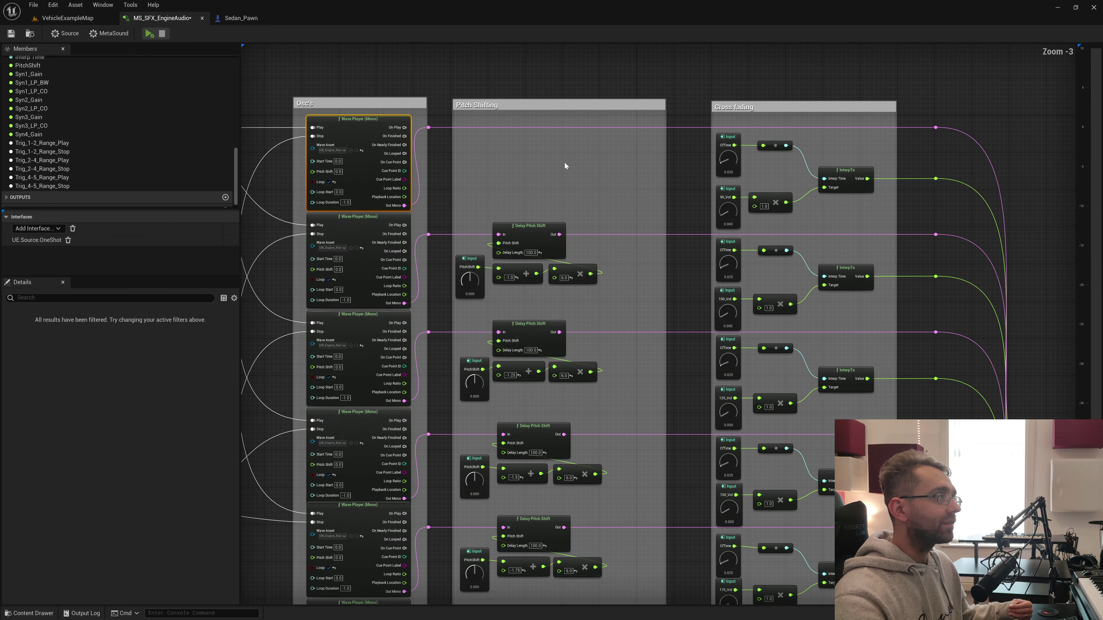
left_click_drag(682, 138, 851, 212)
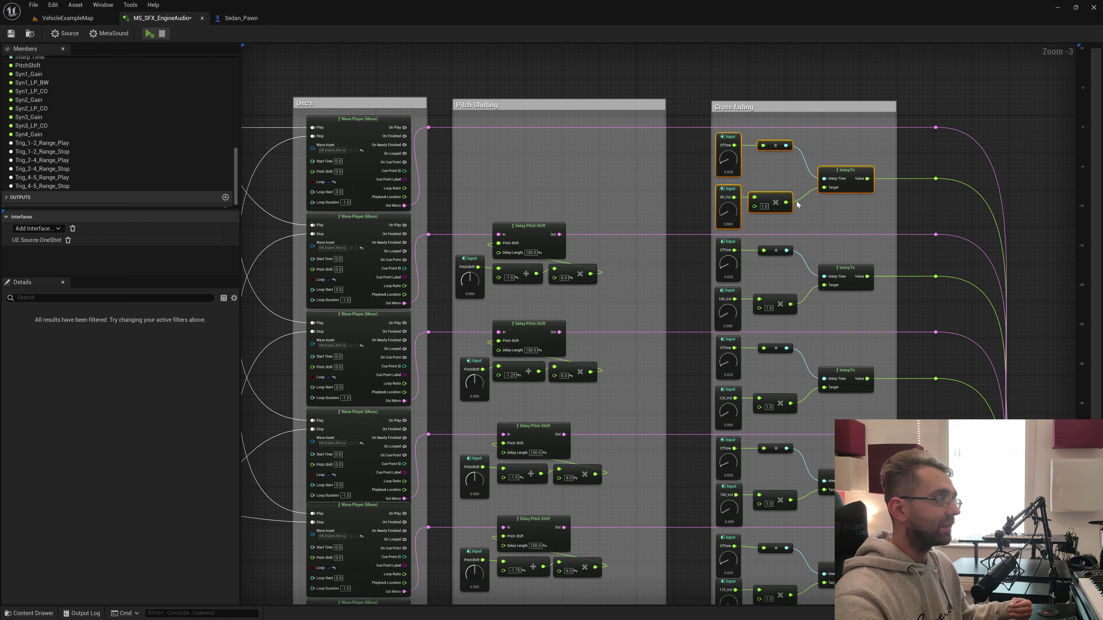